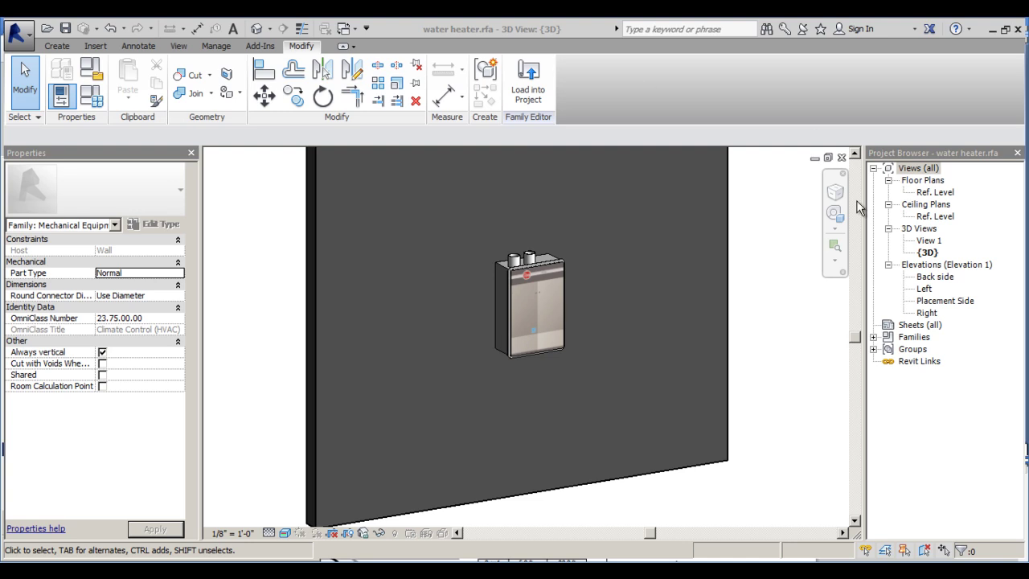
Zoom in and orbit the 3D view around the water heater model.
scroll(544, 310, up, 3)
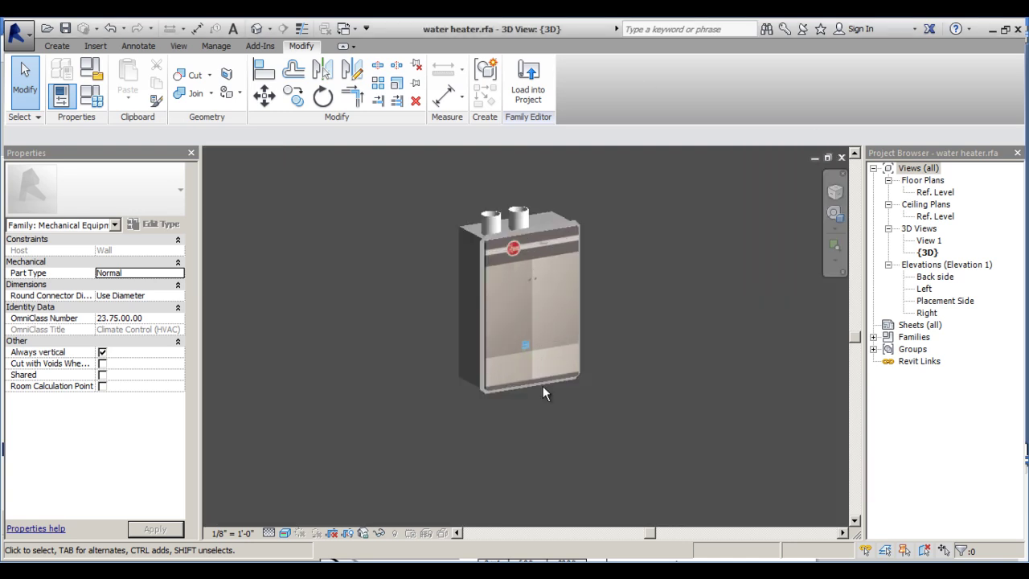
shift+middle_drag(562, 419, 590, 391)
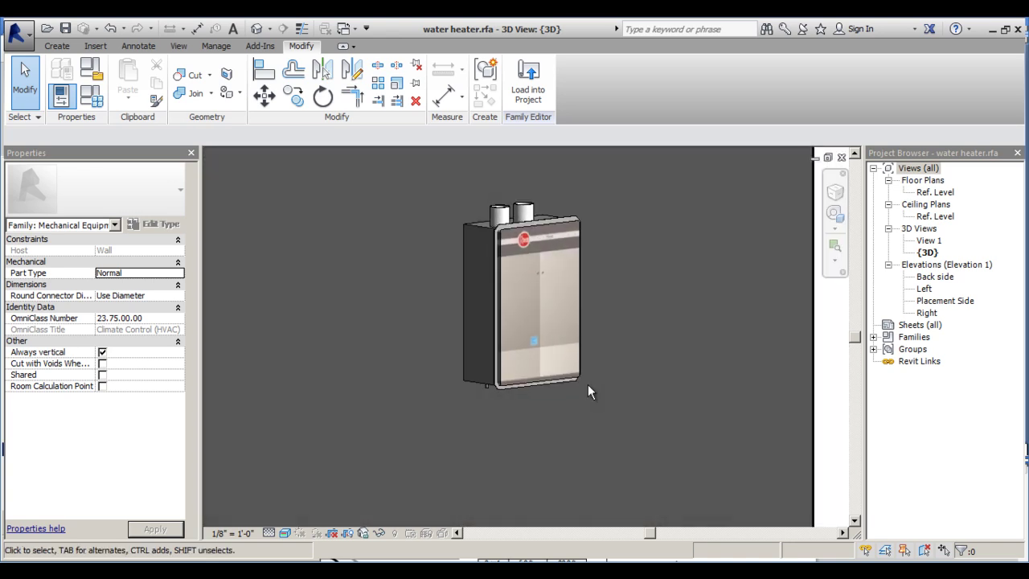
Select the top vent collar, then orbit and zoom to the heater's underside pipe stubs.
click(505, 214)
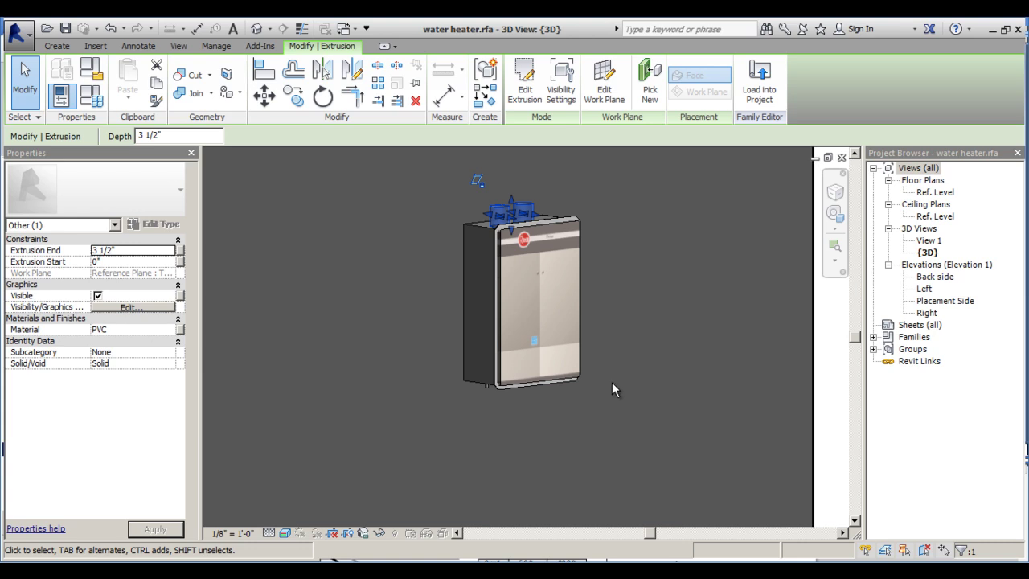
shift+middle_drag(651, 467, 532, 278)
scroll(579, 301, up, 3)
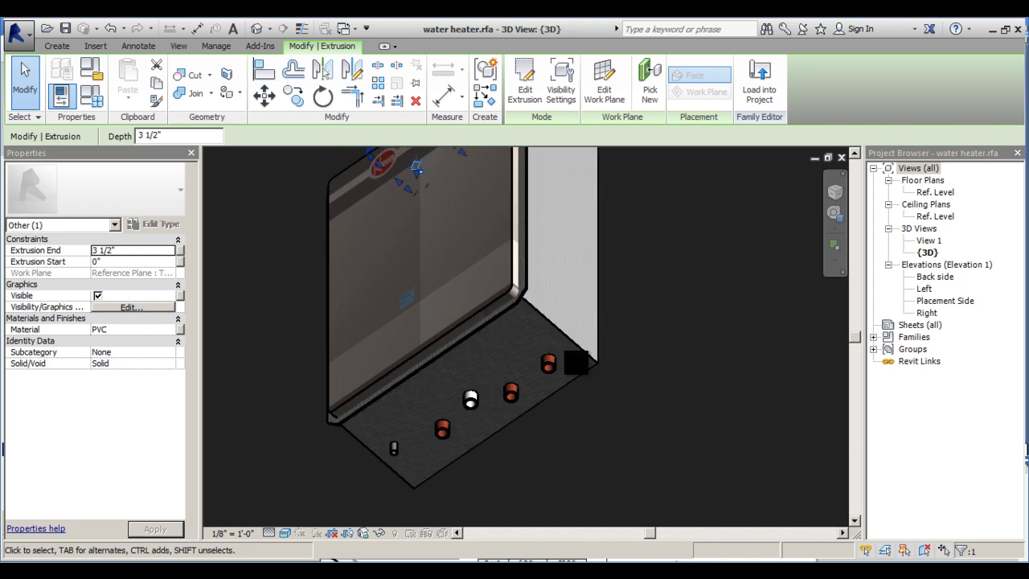
mouse_move(562, 338)
mouse_down()
mouse_move(528, 351)
mouse_move(580, 364)
mouse_move(560, 337)
mouse_move(606, 413)
mouse_move(562, 376)
mouse_move(569, 389)
mouse_move(560, 369)
mouse_move(593, 373)
mouse_move(604, 384)
mouse_move(571, 391)
mouse_up()
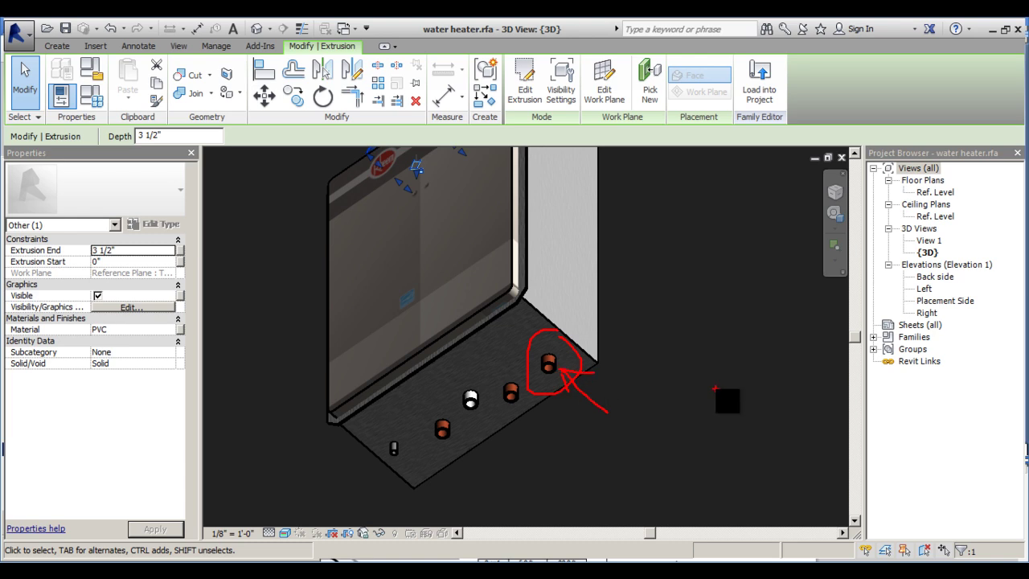
key(Escape)
click(53, 47)
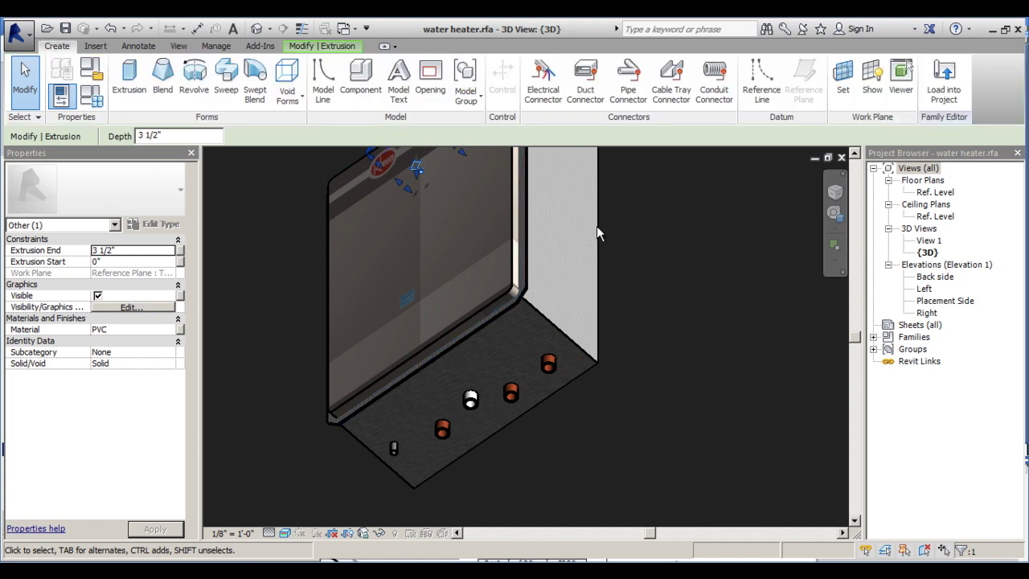
Place a pipe connector on the end face of the rightmost bottom pipe stub.
click(629, 94)
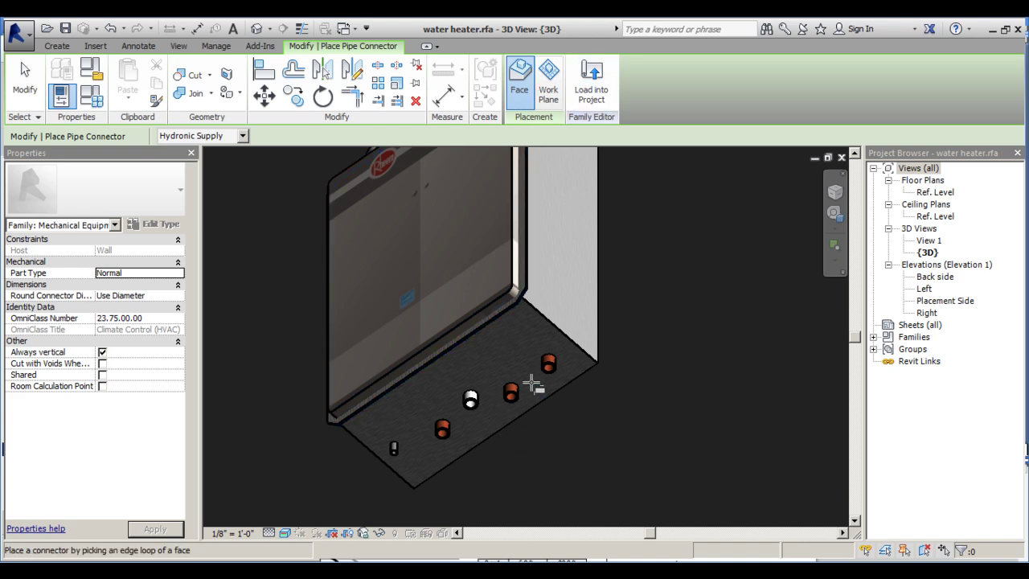
scroll(549, 367, up, 5)
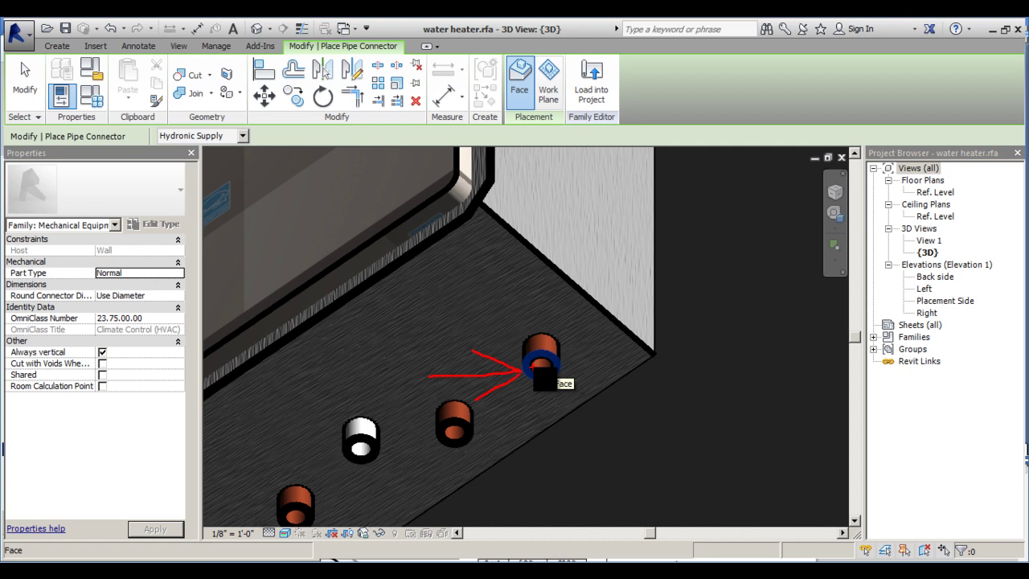
click(542, 371)
scroll(510, 382, down, 5)
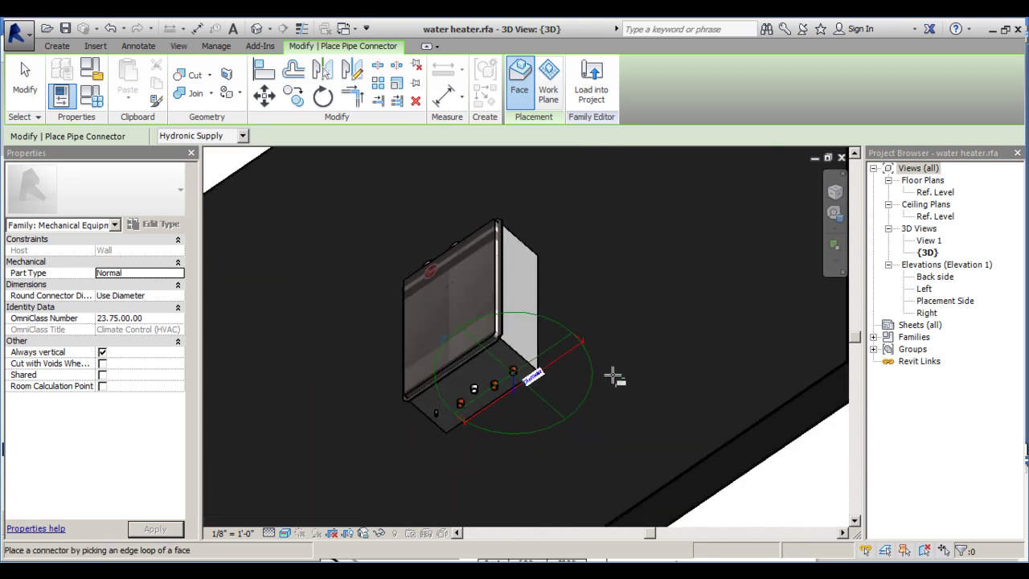
shift+middle_drag(613, 350, 547, 496)
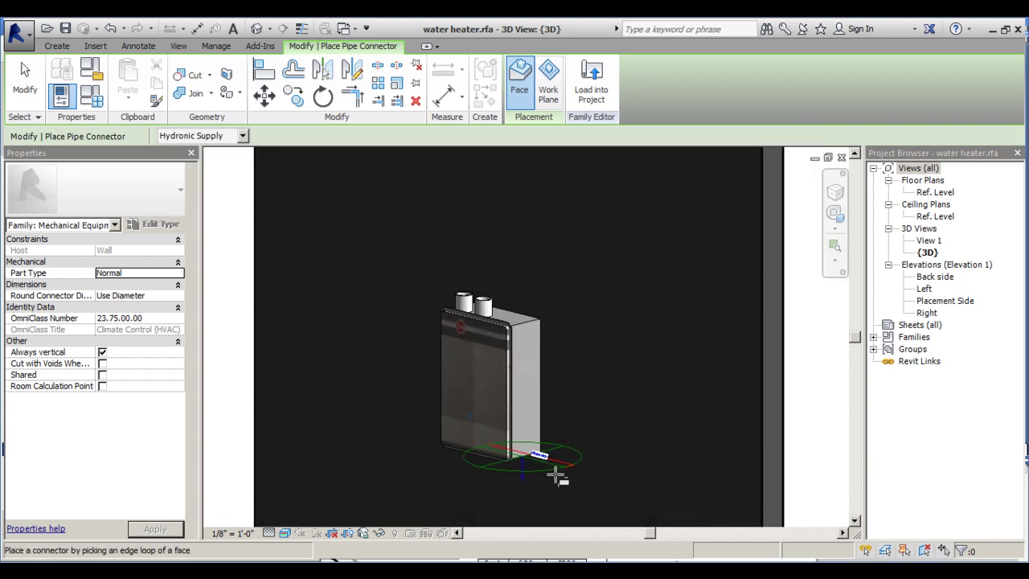
scroll(564, 483, up, 3)
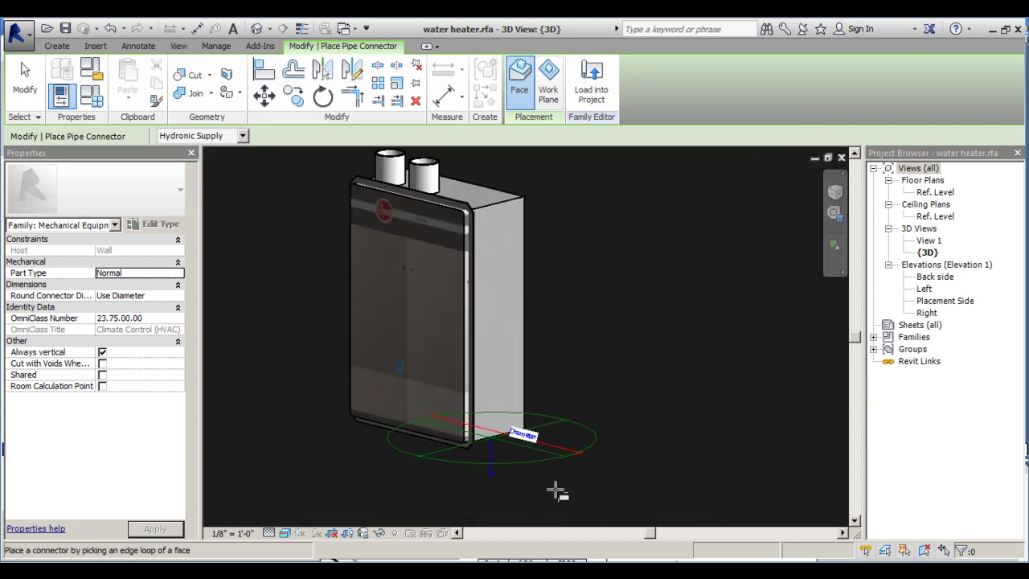
shift+middle_drag(571, 463, 553, 414)
shift+middle_drag(535, 493, 530, 437)
scroll(530, 436, up, 5)
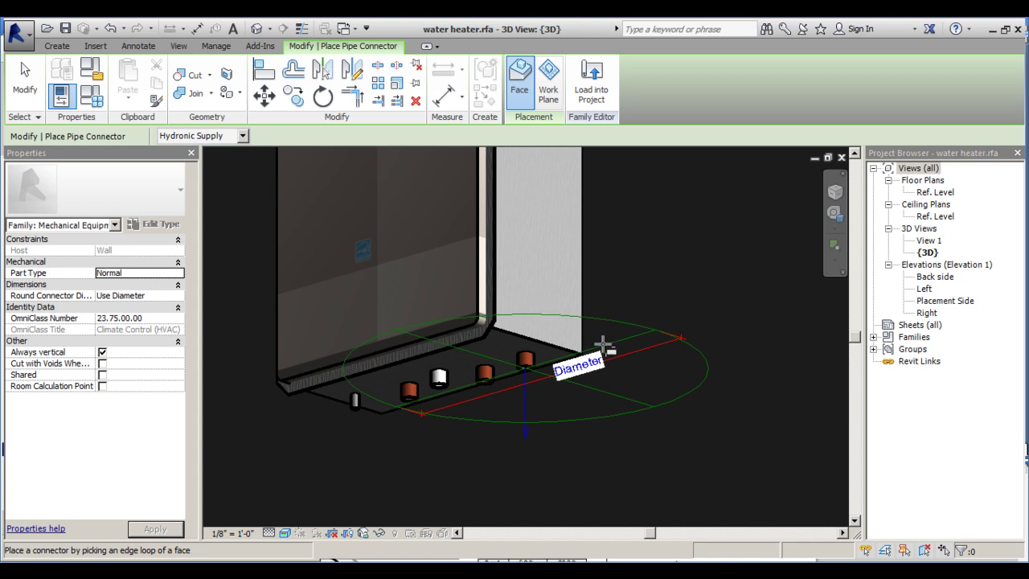
key(Escape)
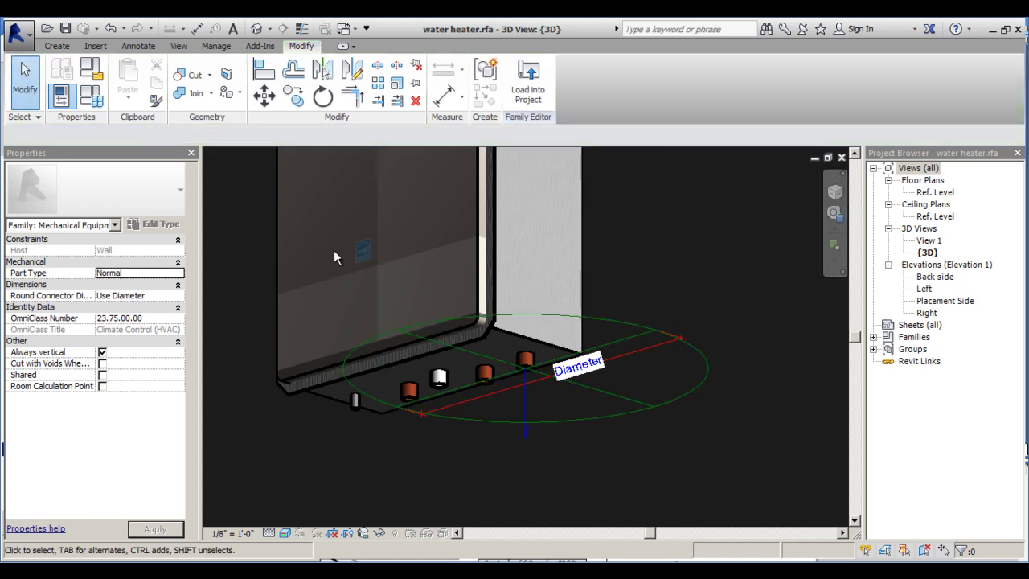
Select the new pipe connector to review its Hydronic Supply, Bidirectional, 24" properties.
click(620, 319)
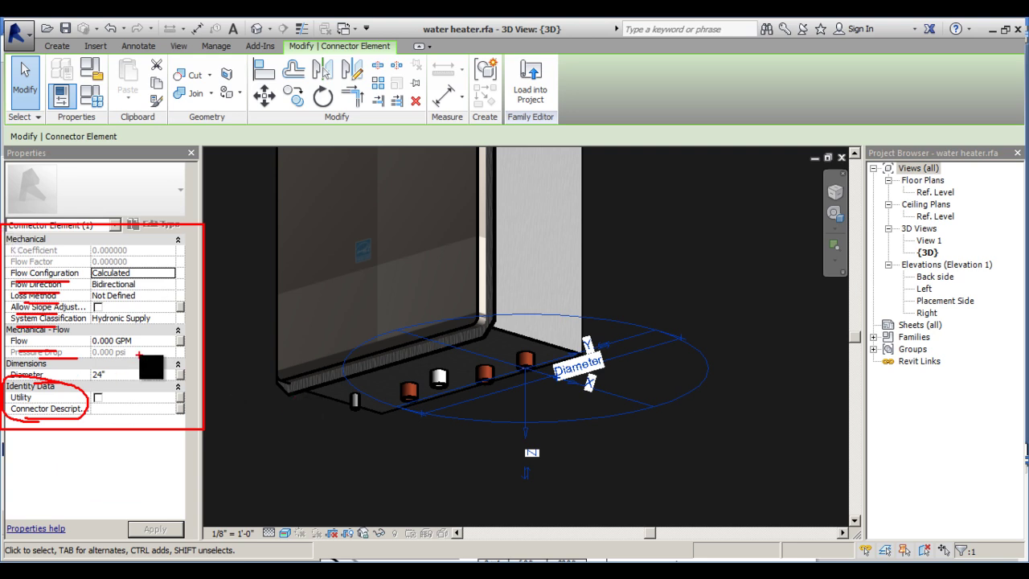
key(Escape)
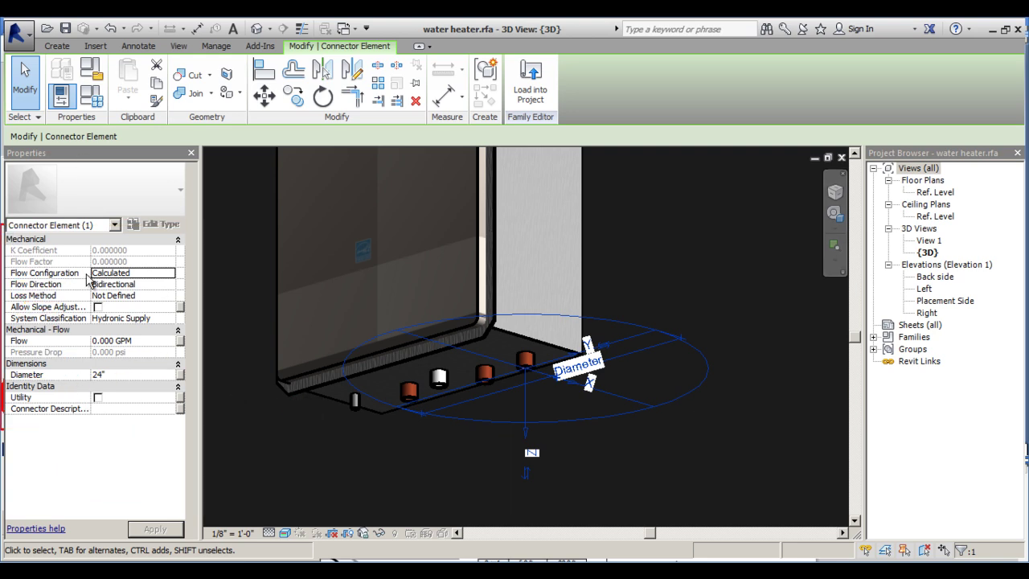
Set the connector's Flow Direction to In and System Classification to Other.
click(142, 284)
click(168, 284)
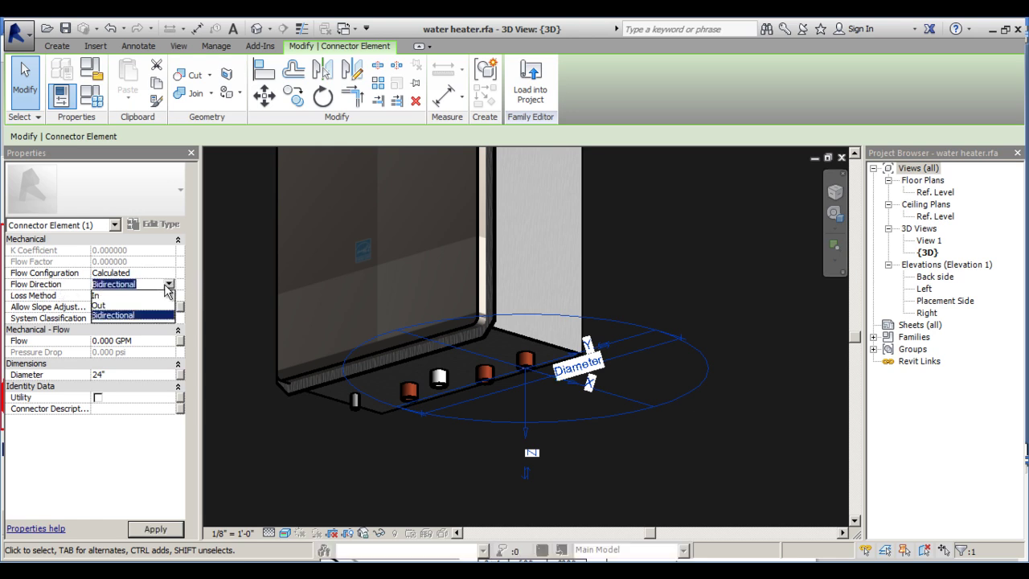
click(100, 296)
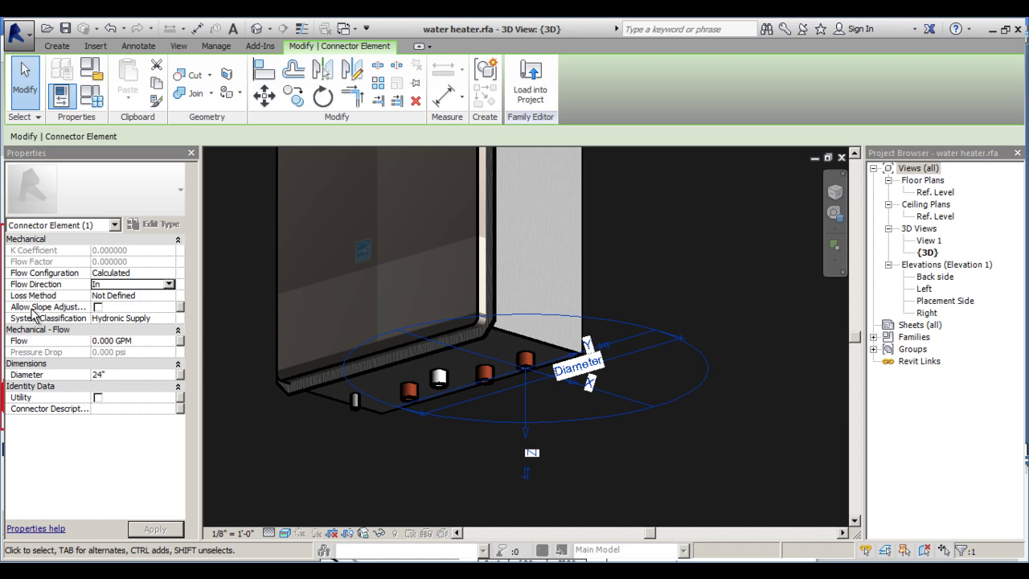
click(169, 320)
click(169, 319)
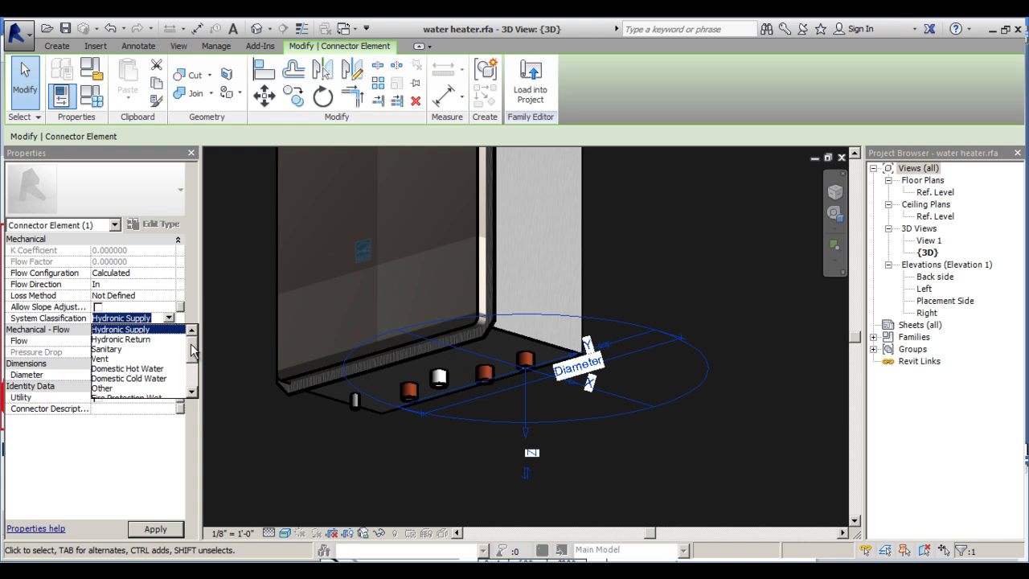
drag(193, 350, 193, 361)
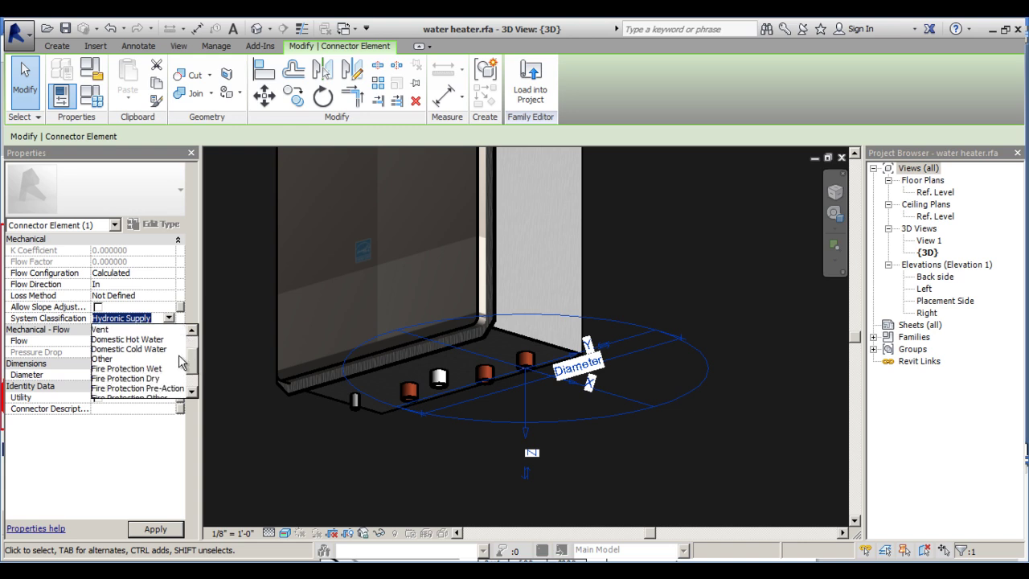
click(100, 360)
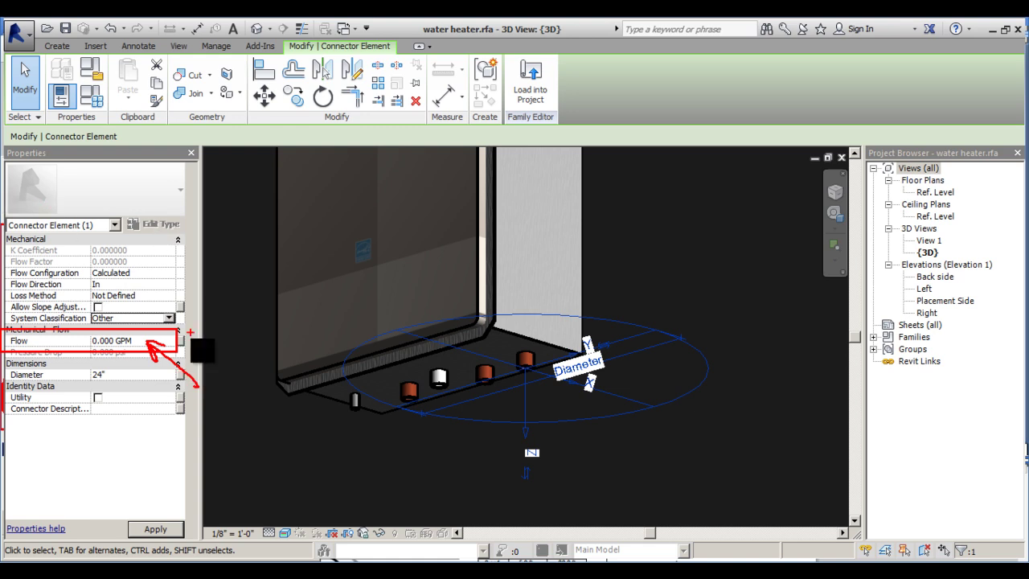
Open the Associate Family Parameter dialog for the connector's Flow value.
drag(218, 341, 186, 341)
key(Escape)
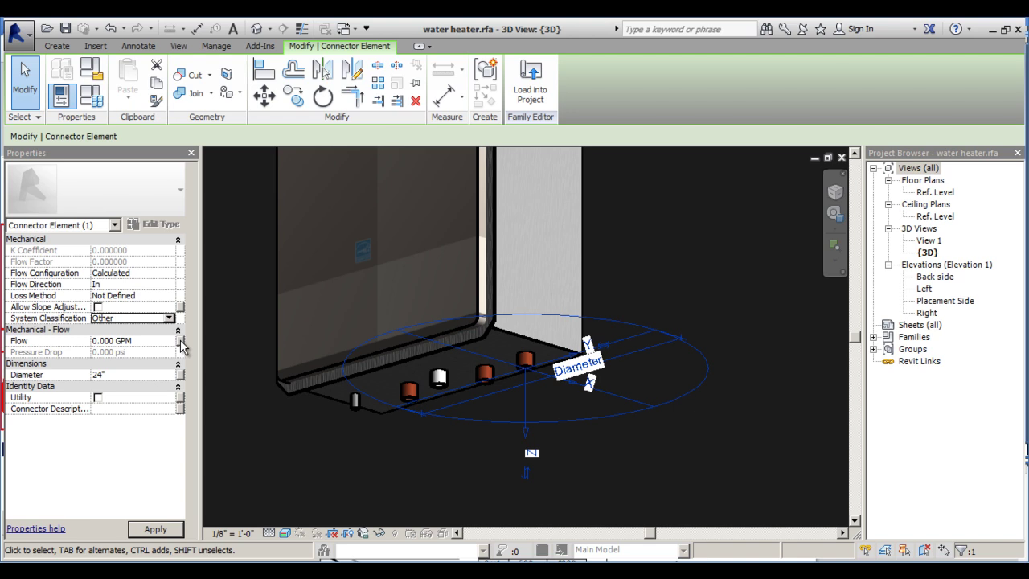
click(180, 343)
drag(631, 105, 320, 163)
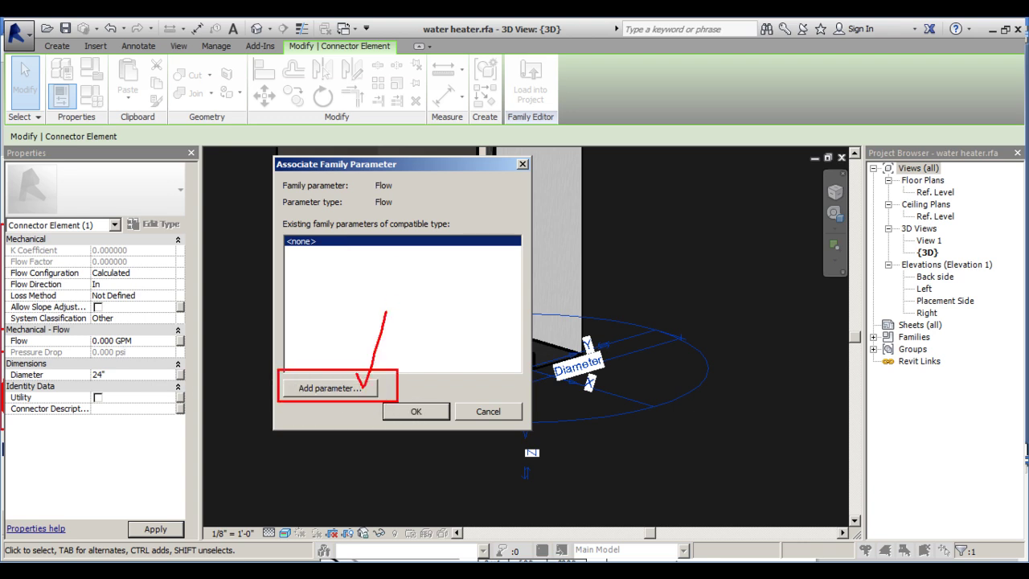
Create a NATURAL GAS FLOW type parameter under Mechanical and associate it with Flow.
click(340, 386)
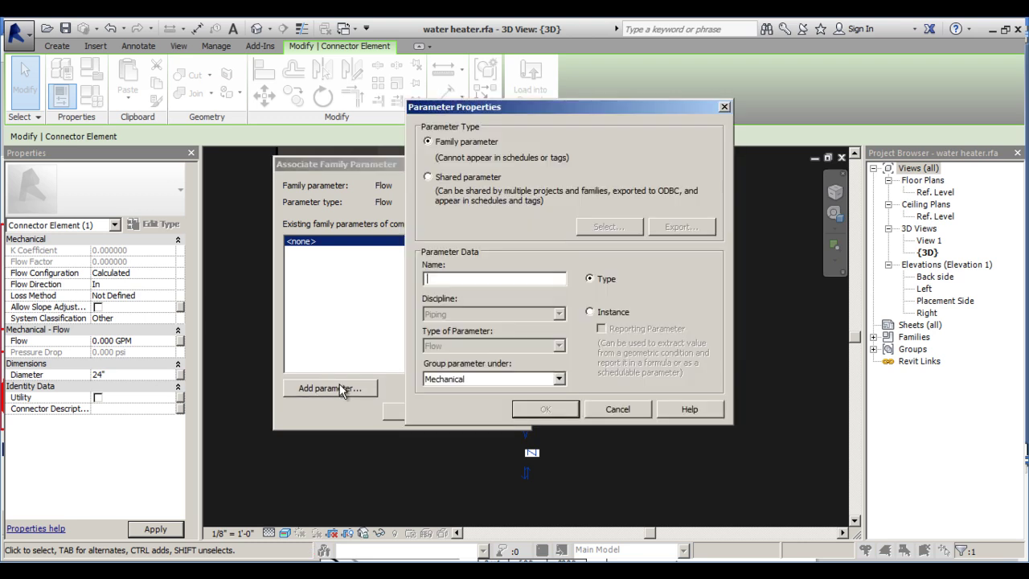
drag(522, 108, 432, 143)
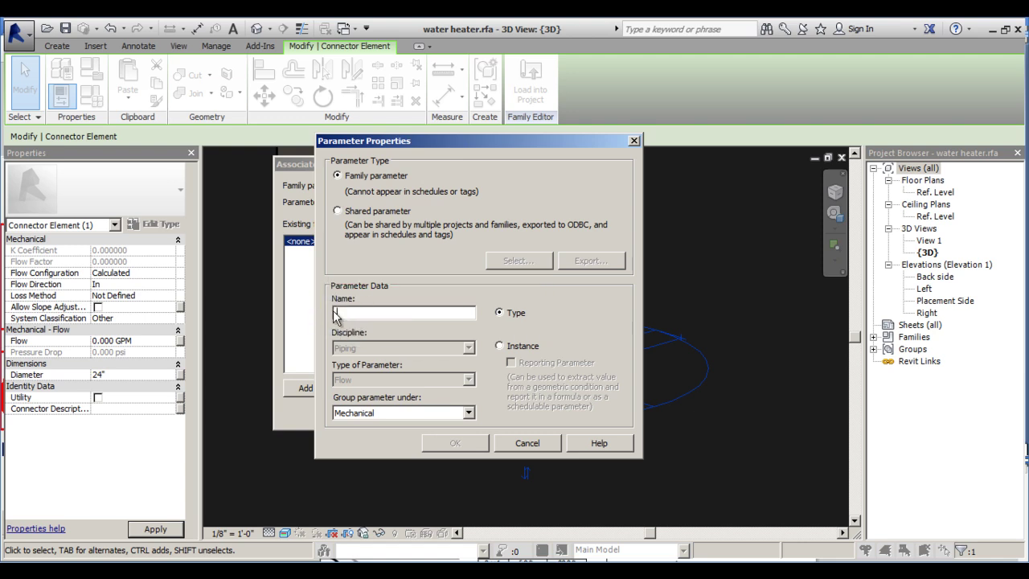
text(NAMR)
text(AL GAS FLOW)
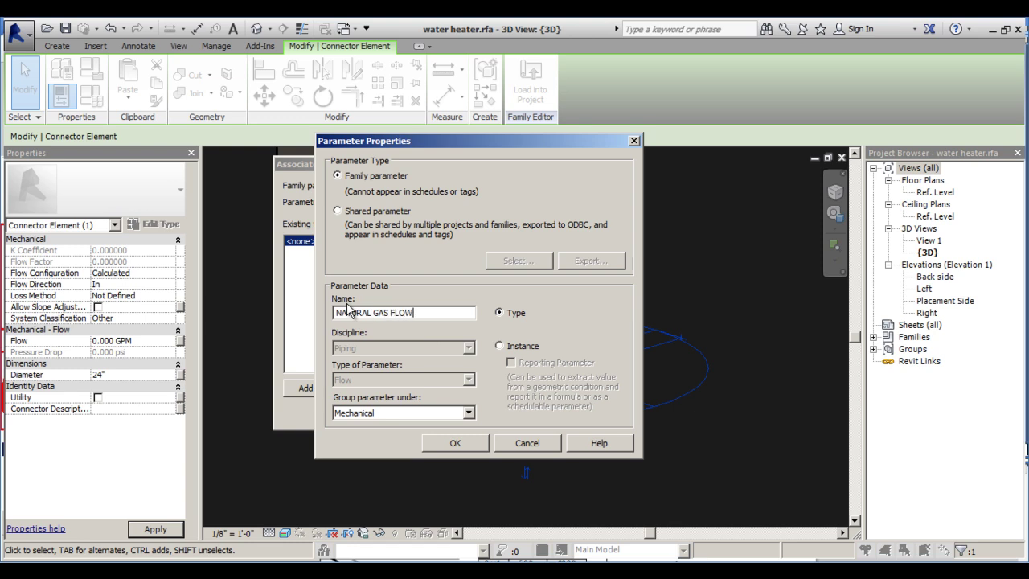
click(517, 314)
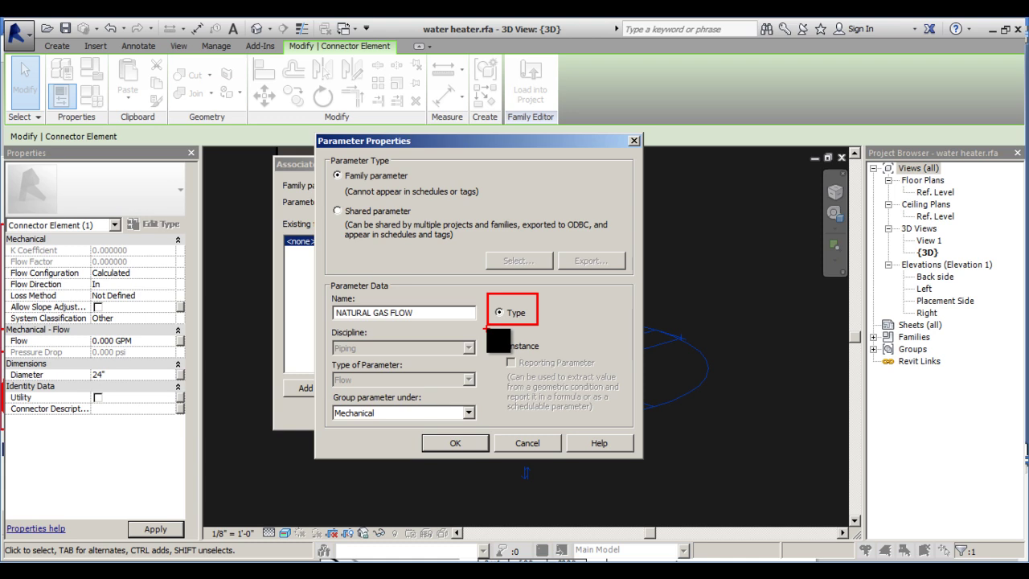
drag(328, 392, 487, 430)
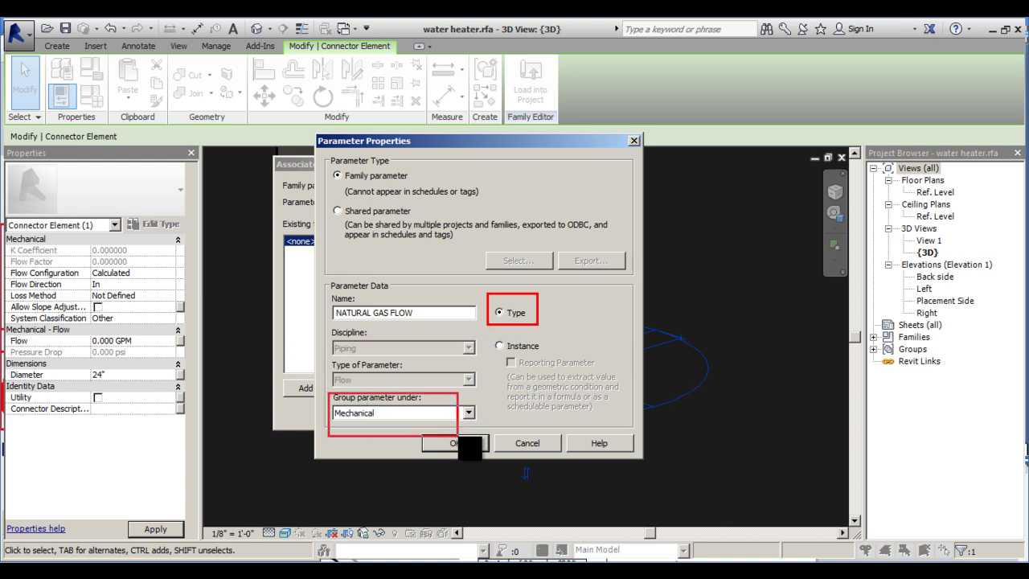
key(Escape)
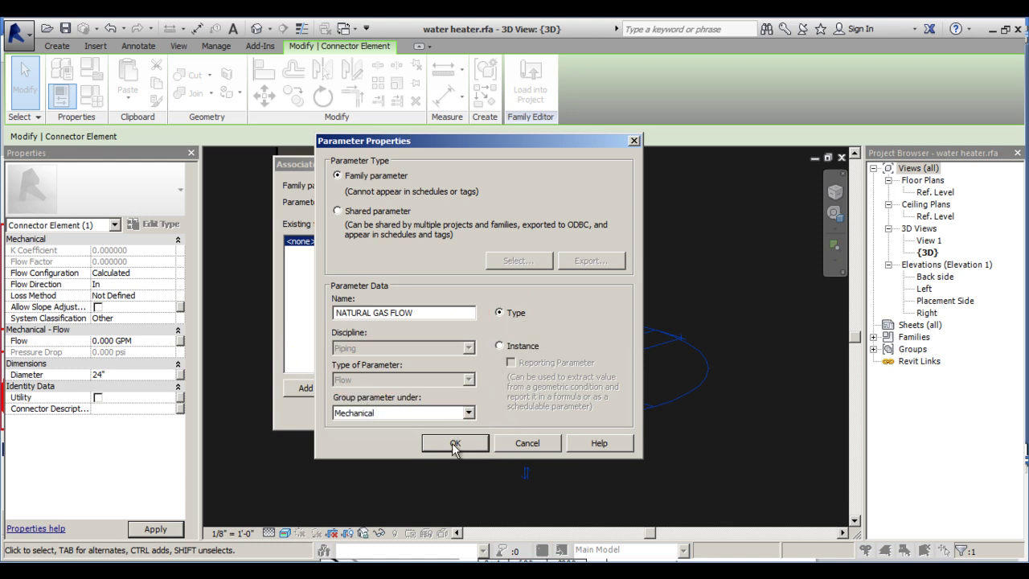
click(452, 445)
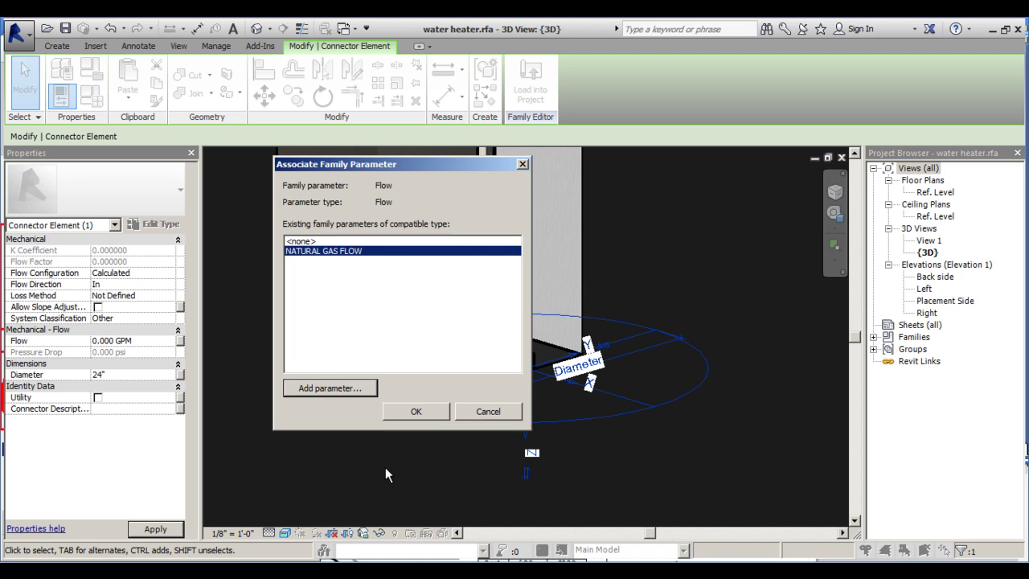
click(411, 411)
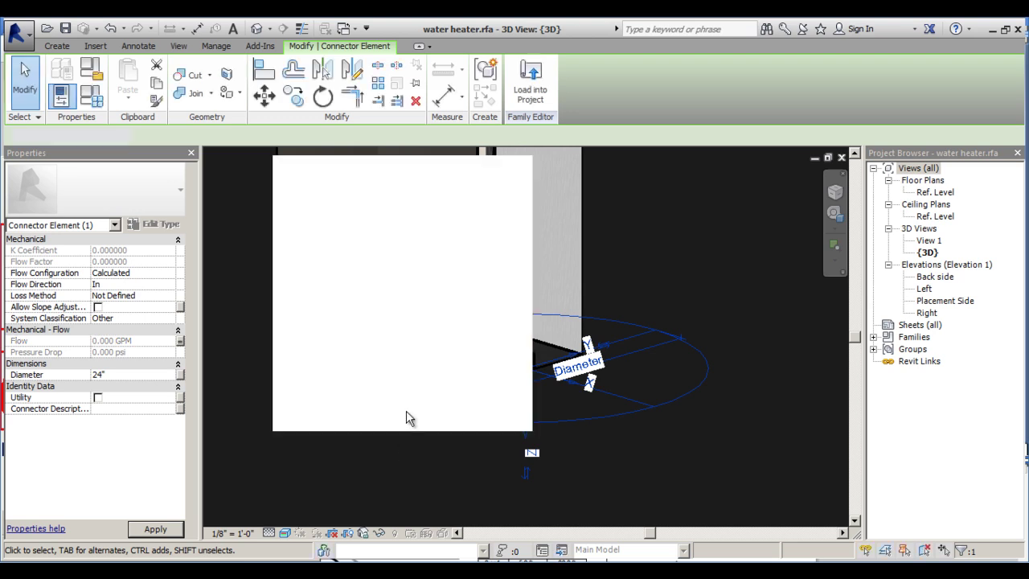
ctrl+drag(2, 328, 195, 363)
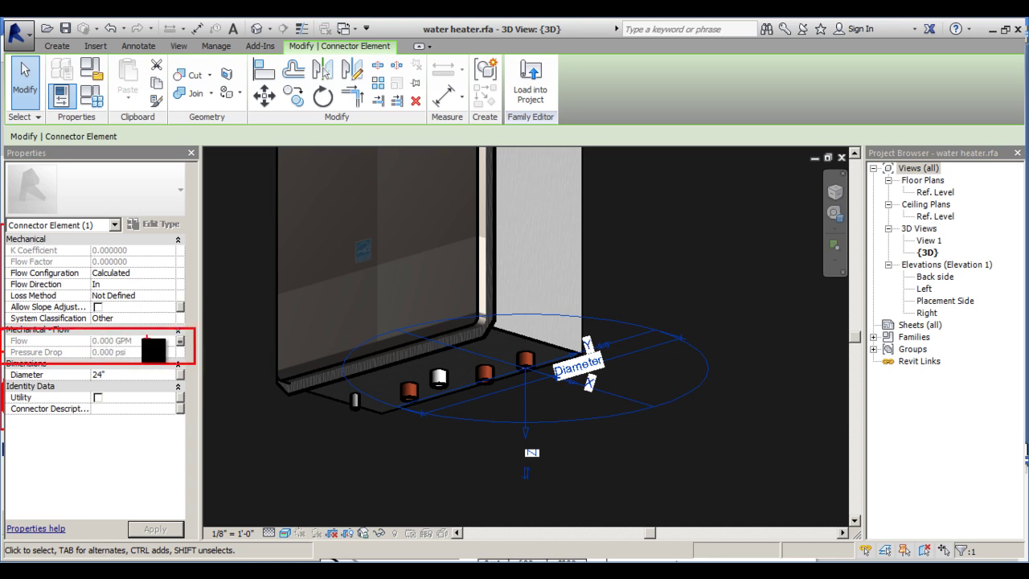
Set the gas connector's diameter to 3/4".
mouse_move(201, 357)
mouse_down()
mouse_move(186, 330)
mouse_move(169, 351)
mouse_move(196, 346)
mouse_up()
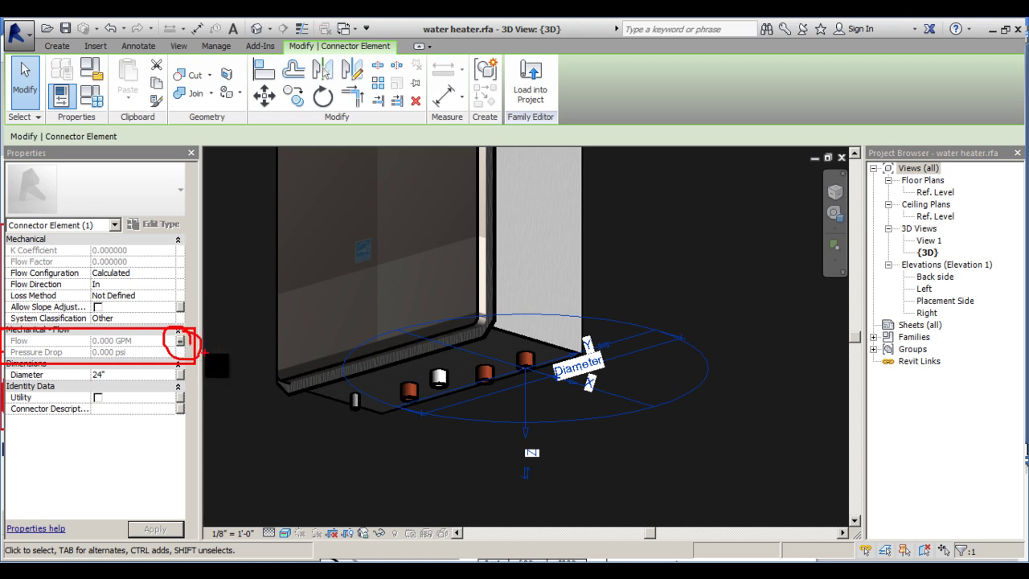
key(Escape)
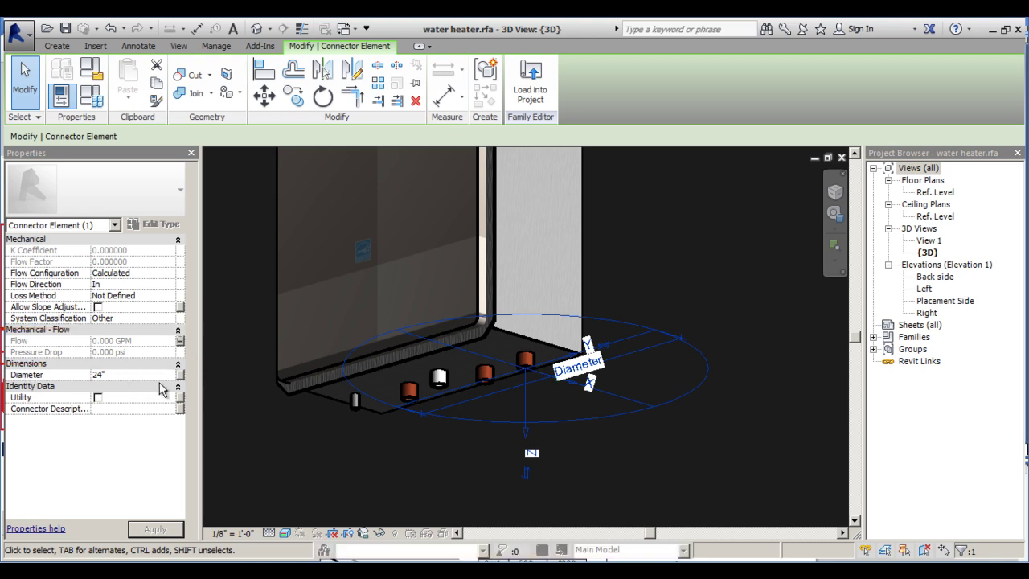
click(141, 374)
text(3/4")
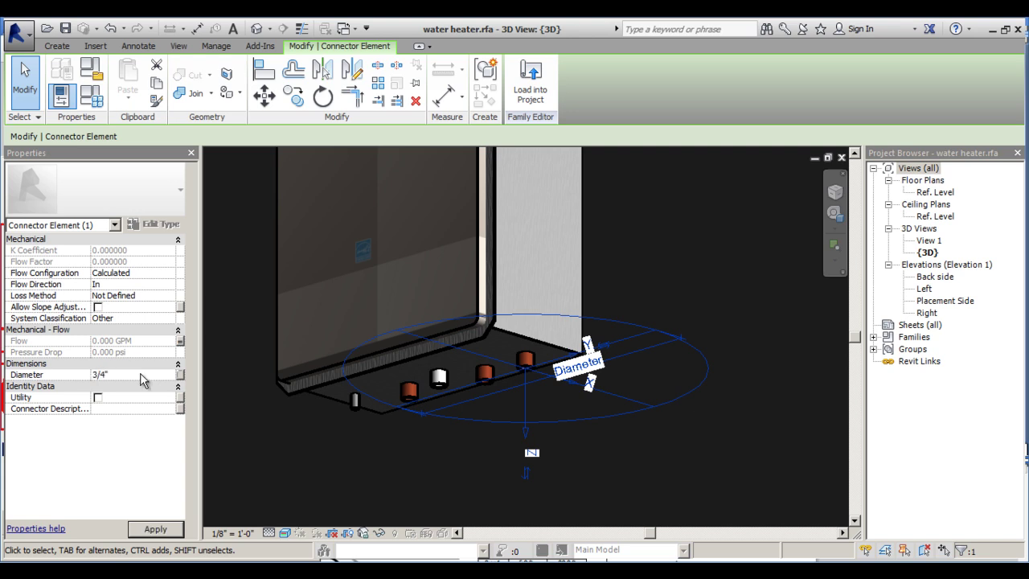
key(Return)
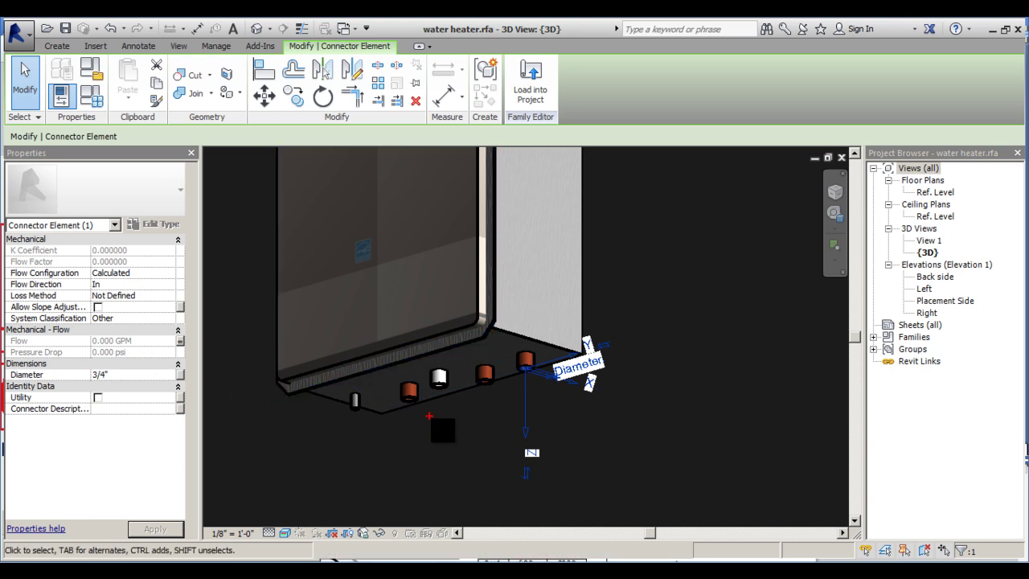
Enter Natural Gas as the connector description and deselect the connector.
mouse_move(463, 404)
mouse_down()
mouse_move(654, 407)
mouse_move(488, 341)
mouse_move(504, 425)
mouse_move(569, 426)
mouse_up()
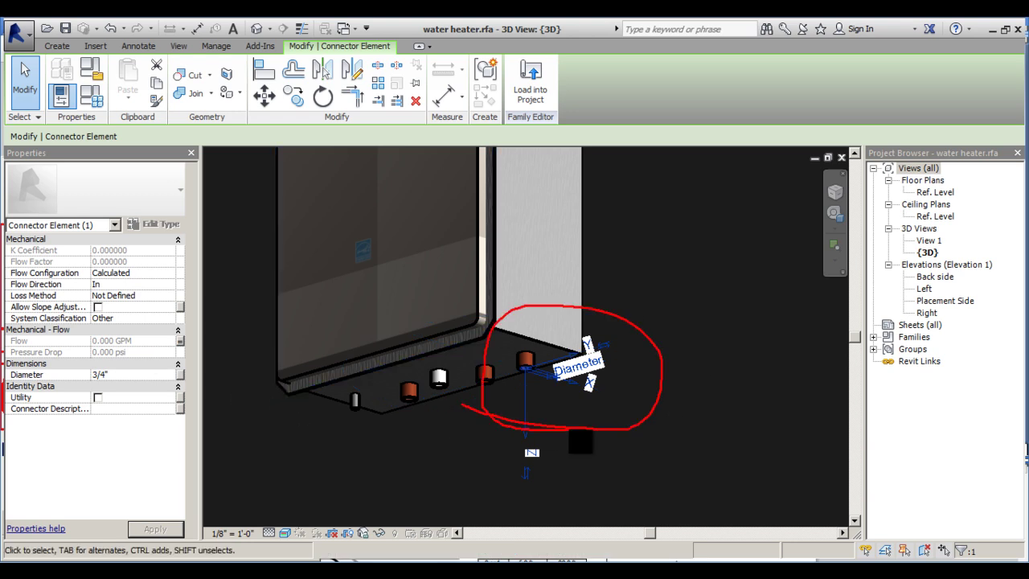
drag(531, 382, 607, 463)
mouse_move(533, 385)
mouse_down()
mouse_move(537, 420)
mouse_move(532, 389)
mouse_move(563, 404)
mouse_up()
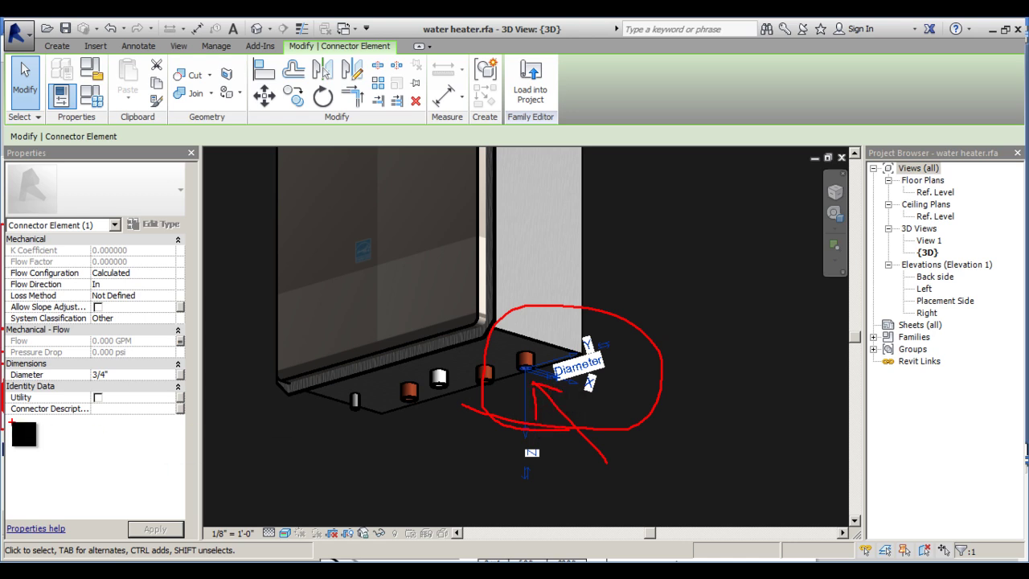
key(Escape)
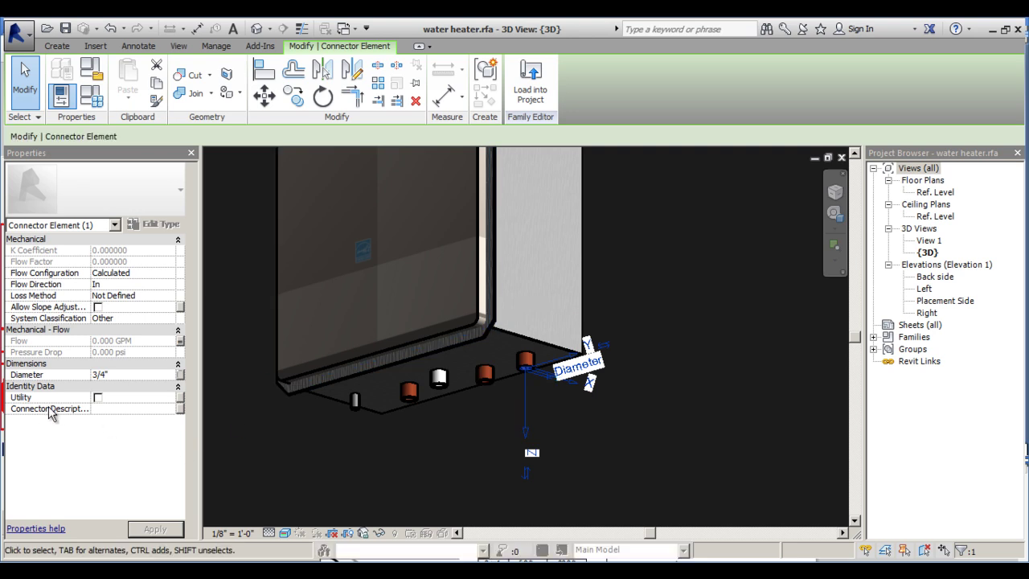
key(ctrl+2)
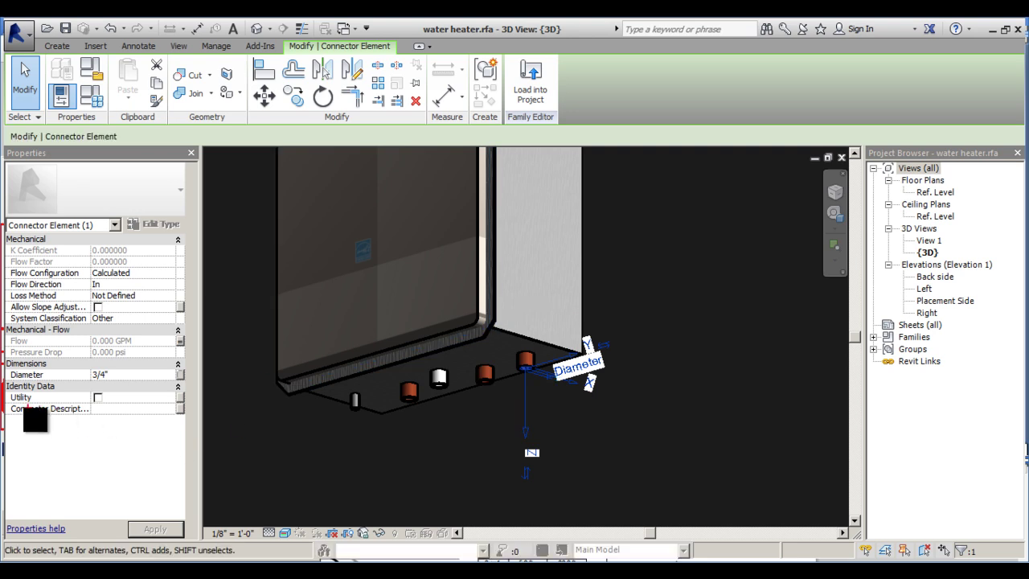
ctrl+drag(3, 400, 199, 425)
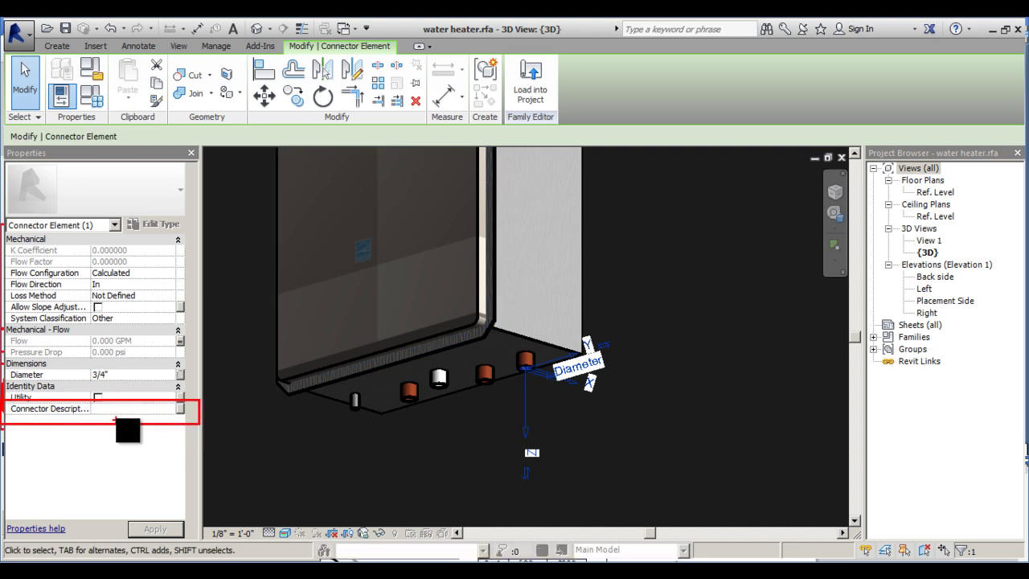
mouse_move(137, 455)
mouse_down()
mouse_move(117, 414)
mouse_move(121, 435)
mouse_up()
drag(119, 417, 139, 427)
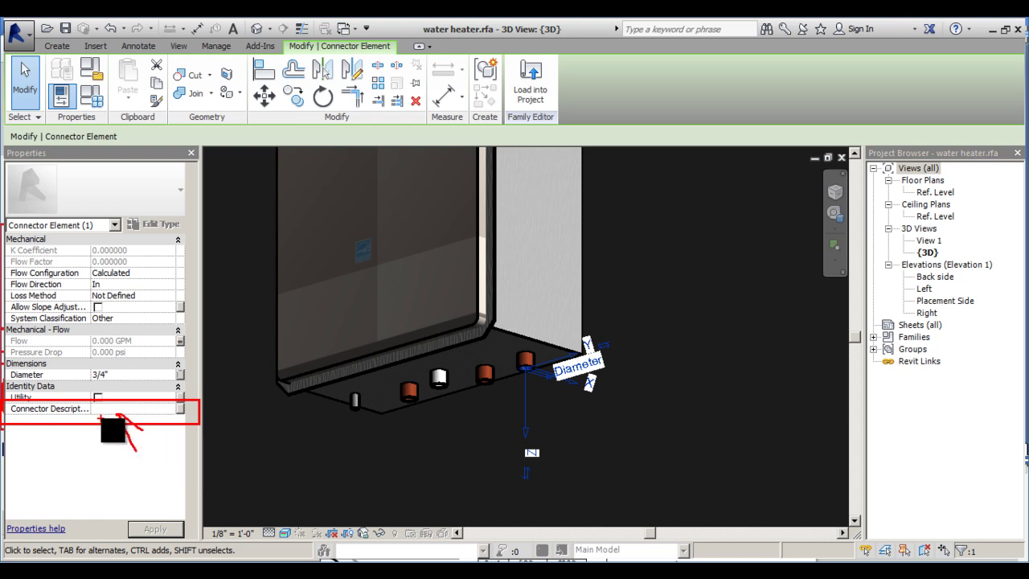
key(Escape)
click(102, 410)
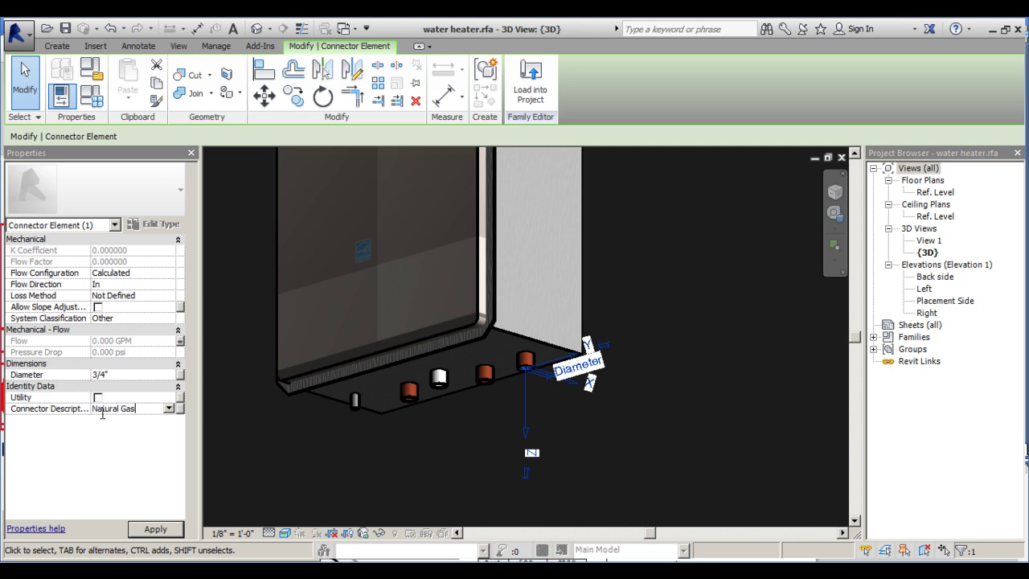
click(258, 376)
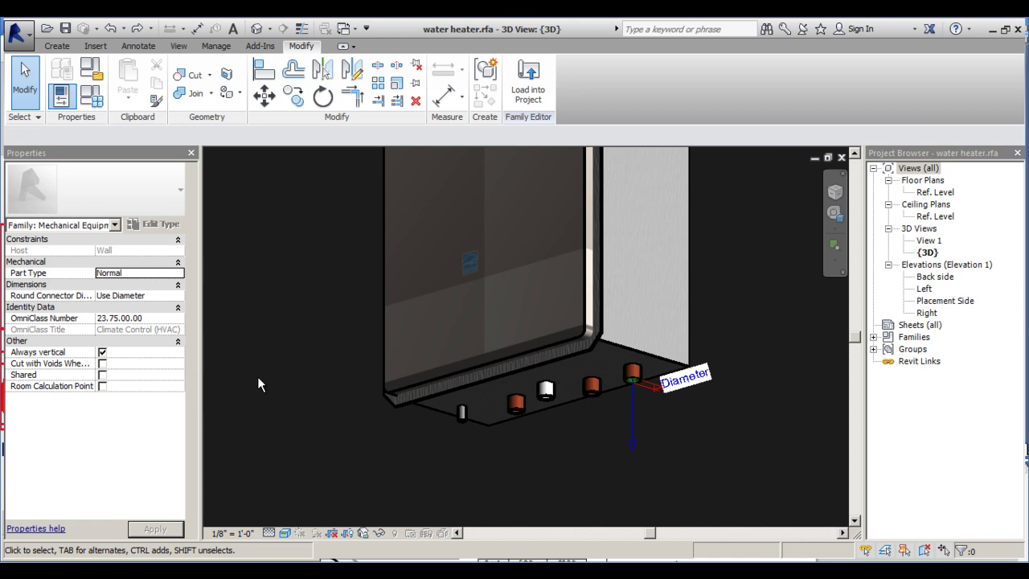
Place a second pipe connector on the pipe stub beside the gas connector and select it.
shift+middle_drag(257, 376, 297, 334)
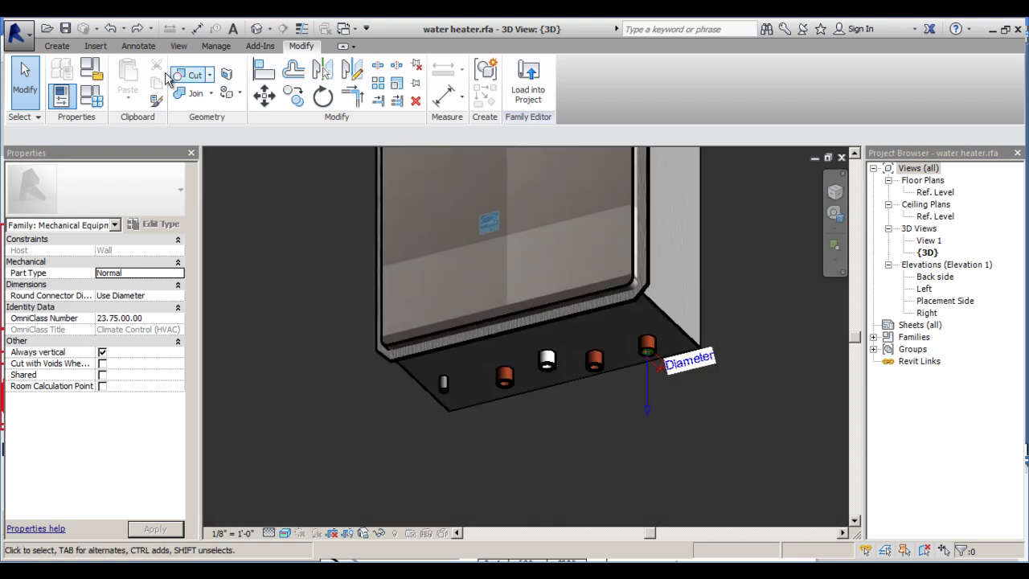
click(64, 46)
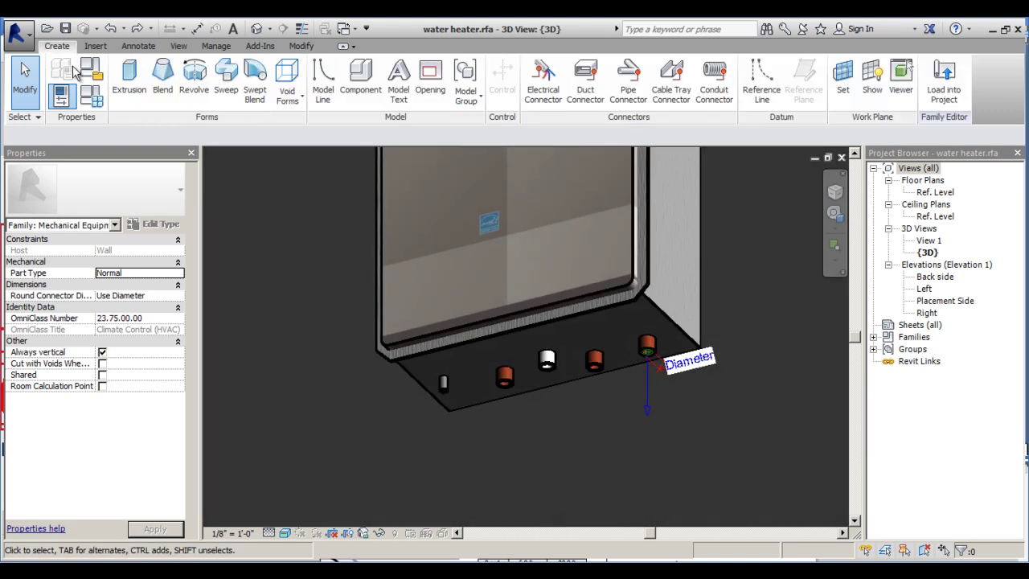
click(632, 71)
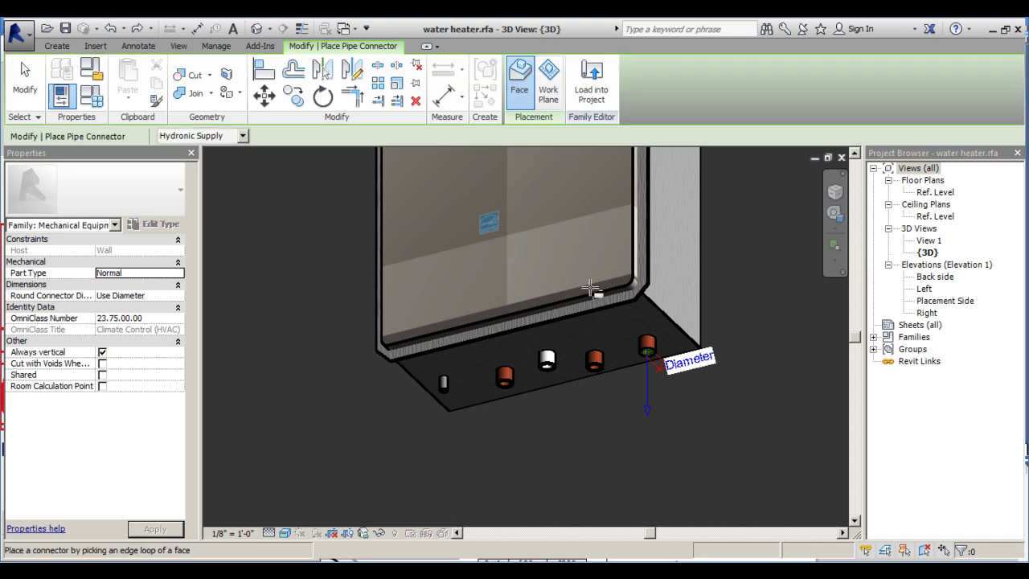
scroll(500, 392, up, 5)
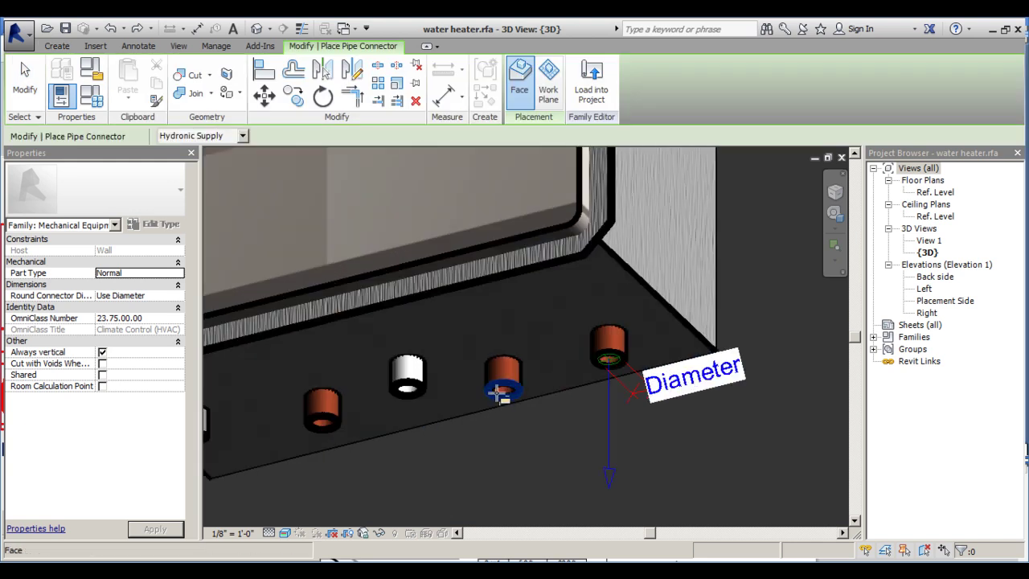
click(500, 392)
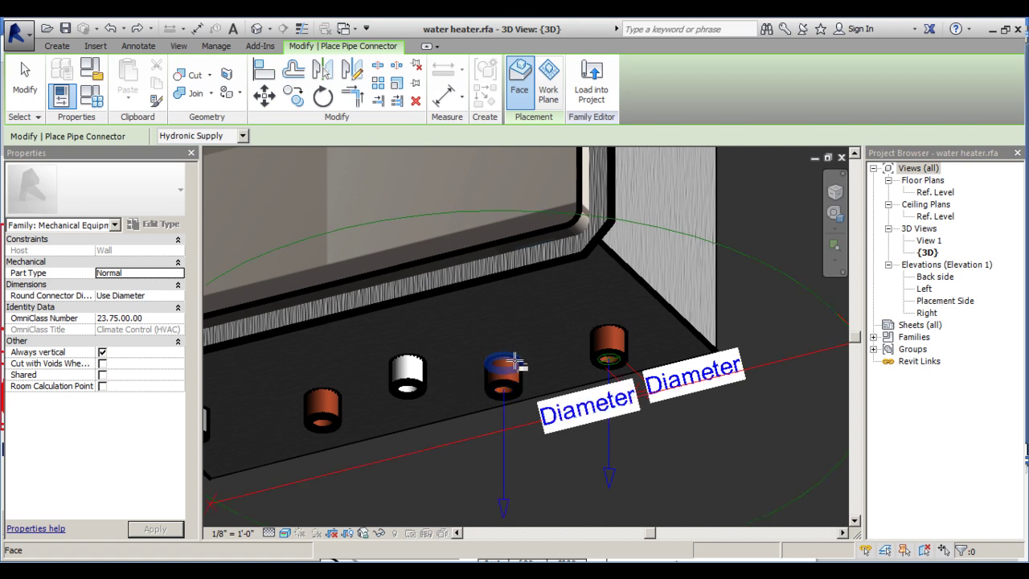
scroll(500, 394, down, 5)
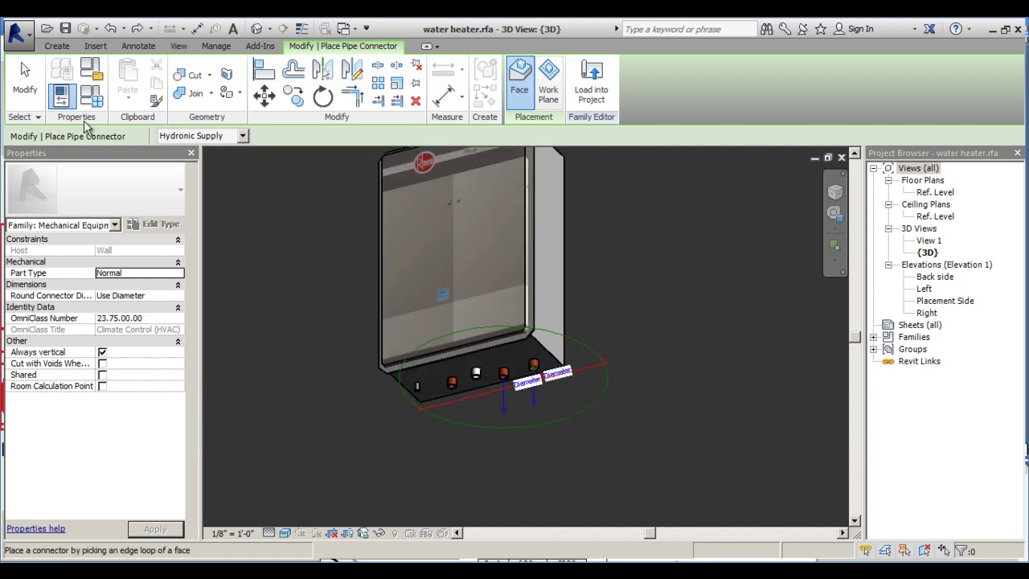
key(Escape)
click(608, 361)
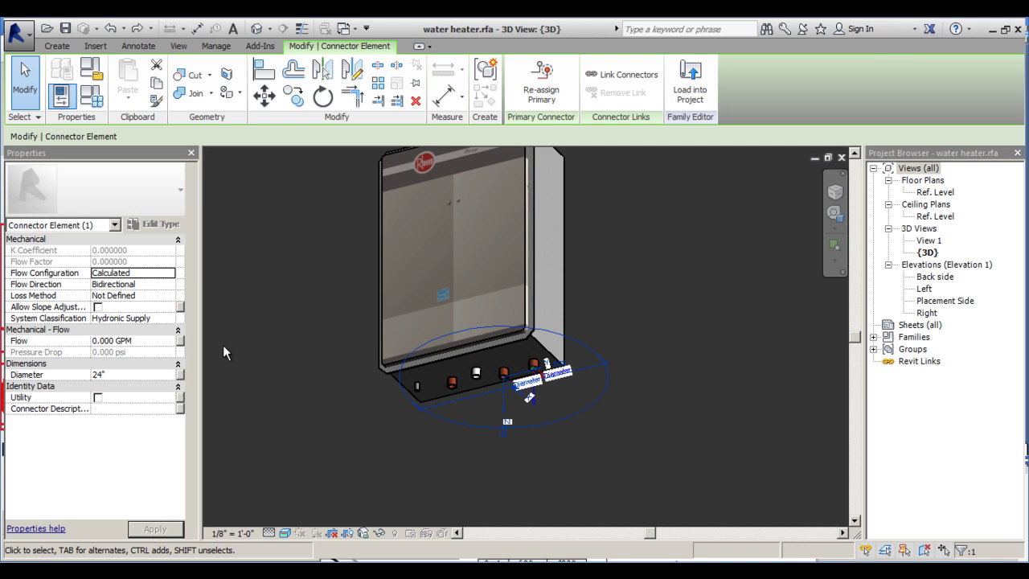
Set the second connector's flow direction to In and classification to Domestic Cold Water.
click(139, 277)
click(153, 284)
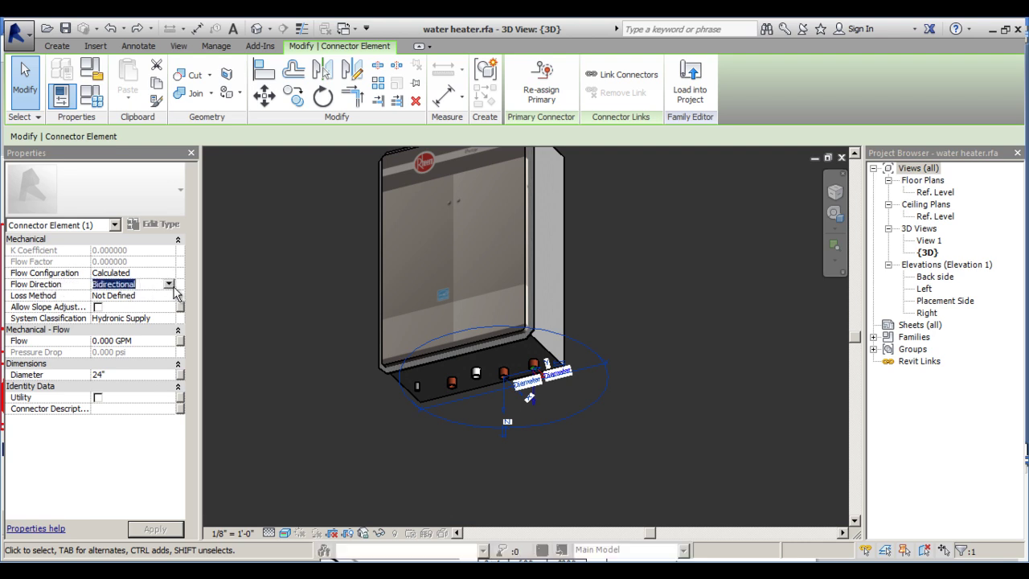
click(169, 284)
click(97, 301)
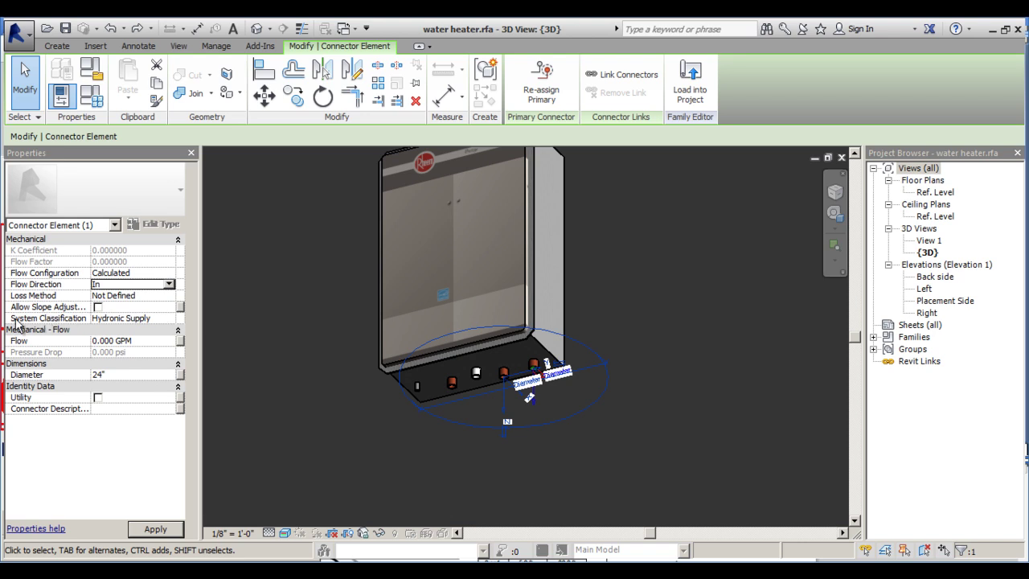
click(175, 321)
click(171, 318)
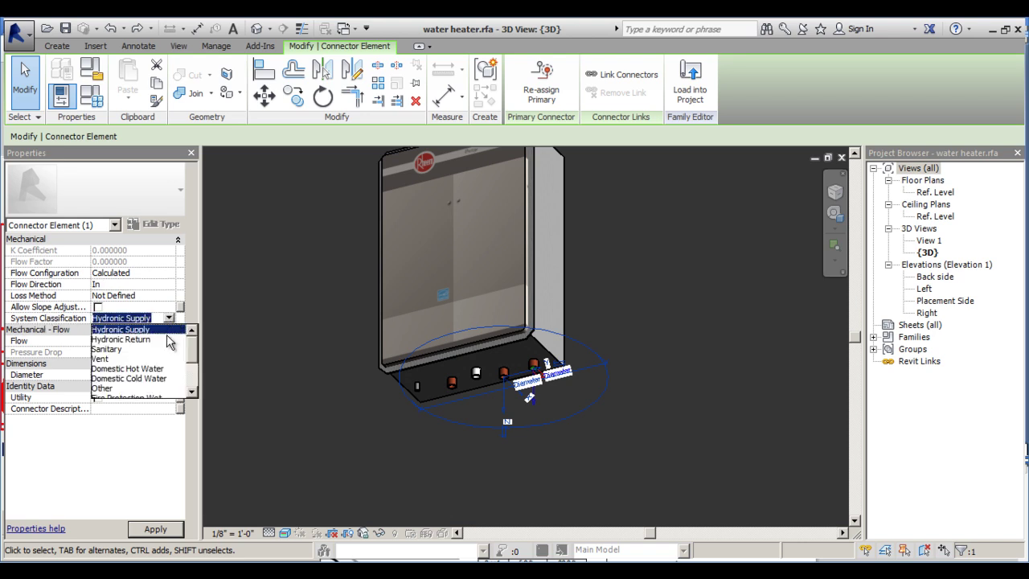
click(121, 378)
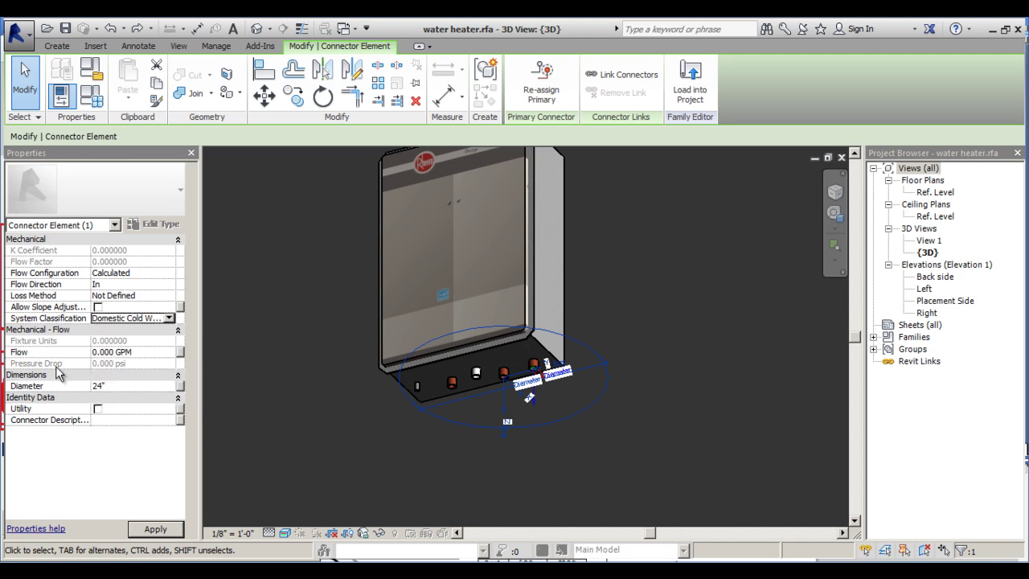
Associate the connector's Flow with a new FLOW family parameter.
click(181, 352)
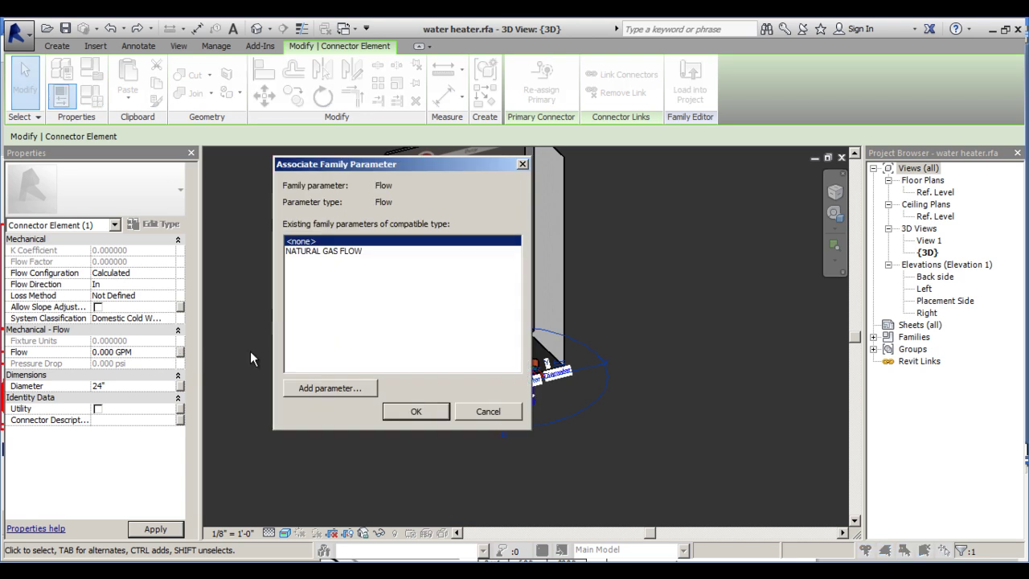
click(317, 388)
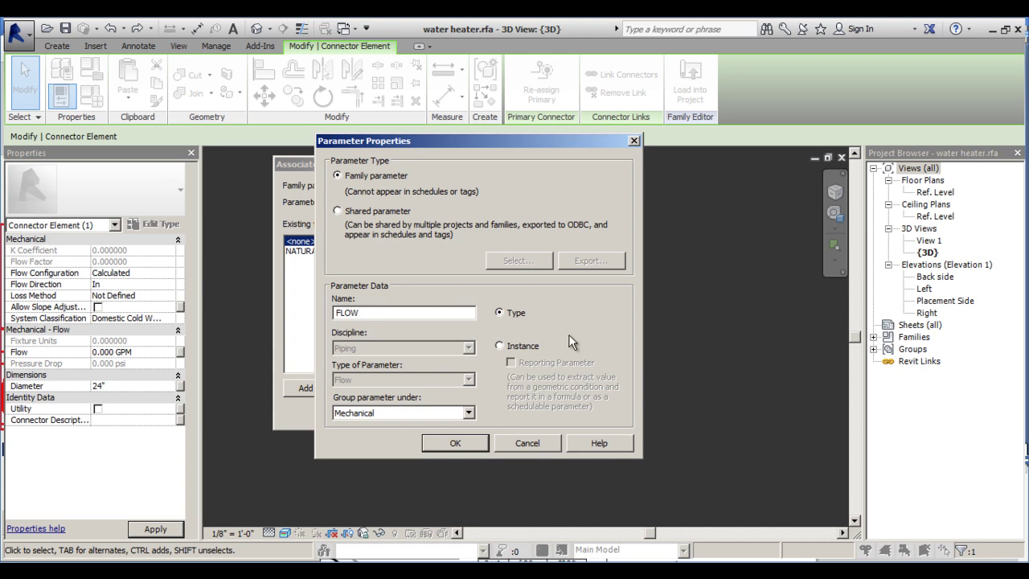
click(459, 444)
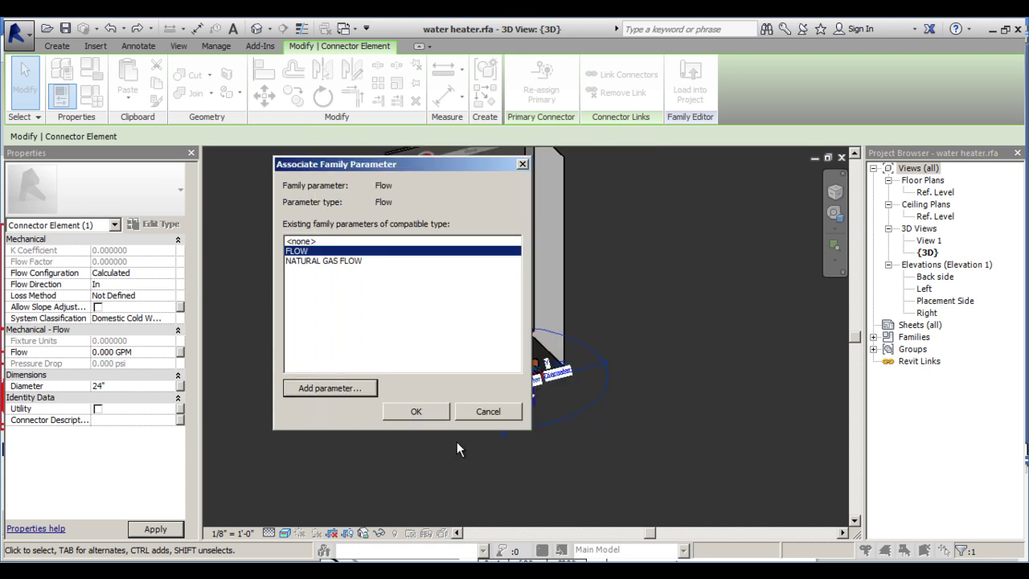
click(416, 413)
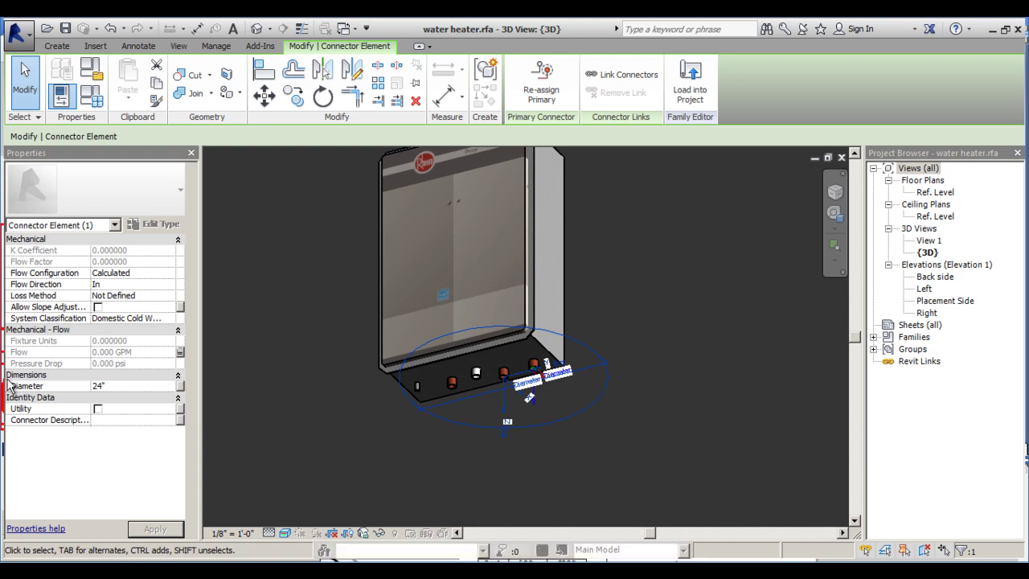
click(147, 386)
Enter a 3/4" diameter and 'Cold Water In' as the connector description.
text(3/4)
click(148, 418)
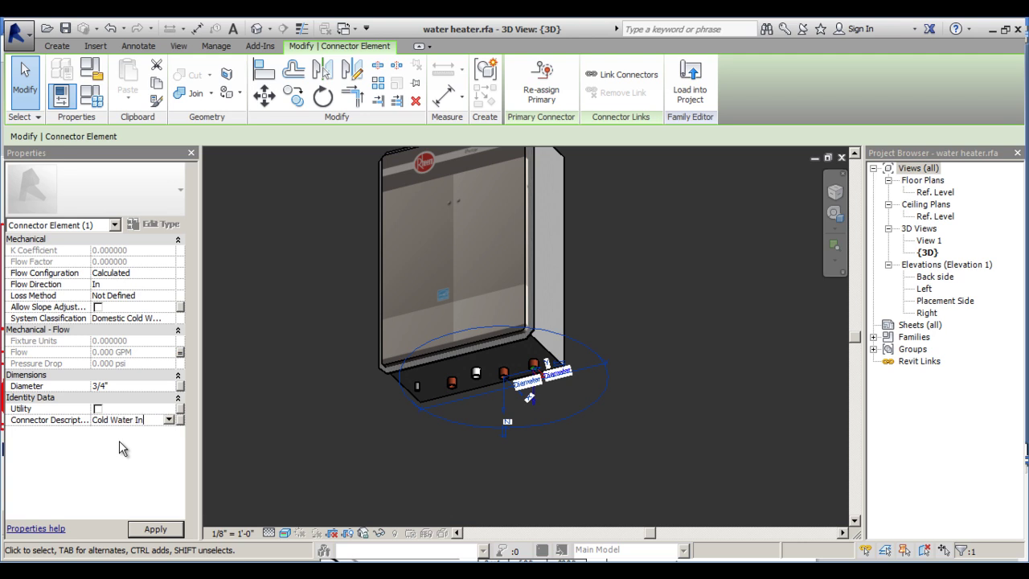
click(155, 528)
Orbit and pan the 3D view to an angled look at the connectors, back on Create.
shift+middle_drag(426, 442, 480, 475)
scroll(563, 389, up, 2)
mouse_move(563, 390)
shift+middle_down()
mouse_move(598, 450)
mouse_move(563, 476)
mouse_move(538, 478)
shift+middle_up()
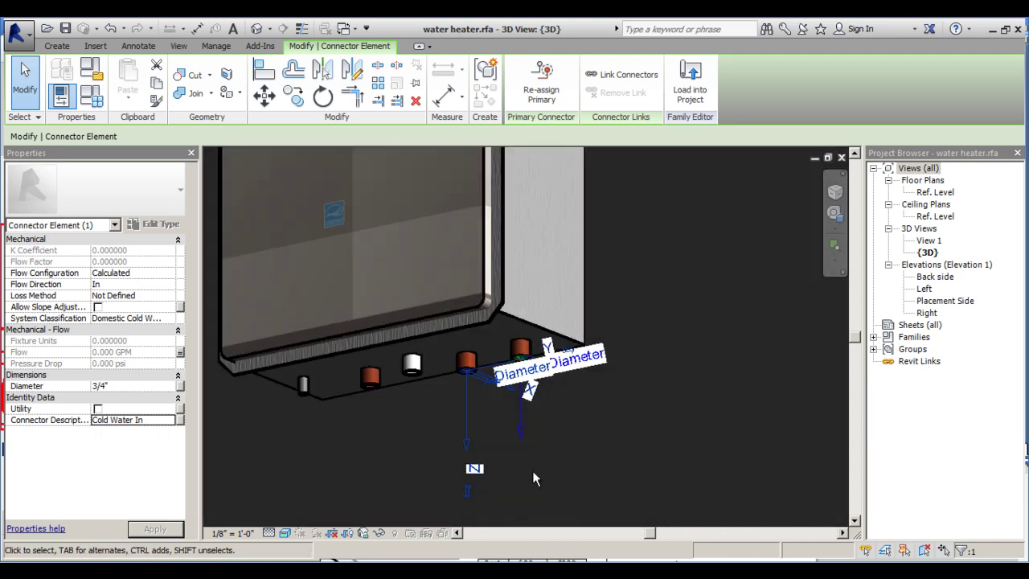
middle_drag(614, 411, 627, 312)
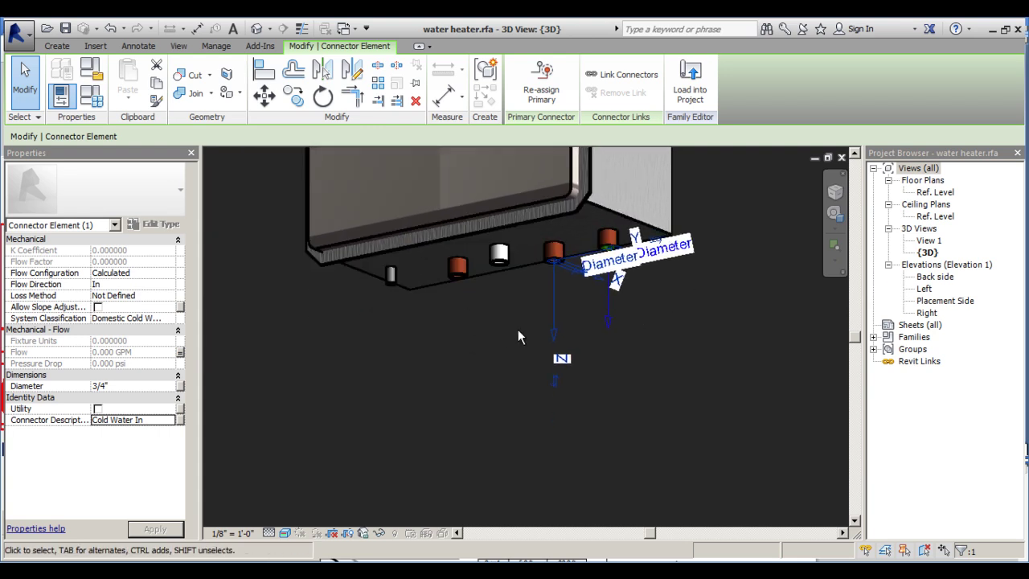
shift+middle_drag(392, 375, 552, 294)
scroll(538, 253, up, 2)
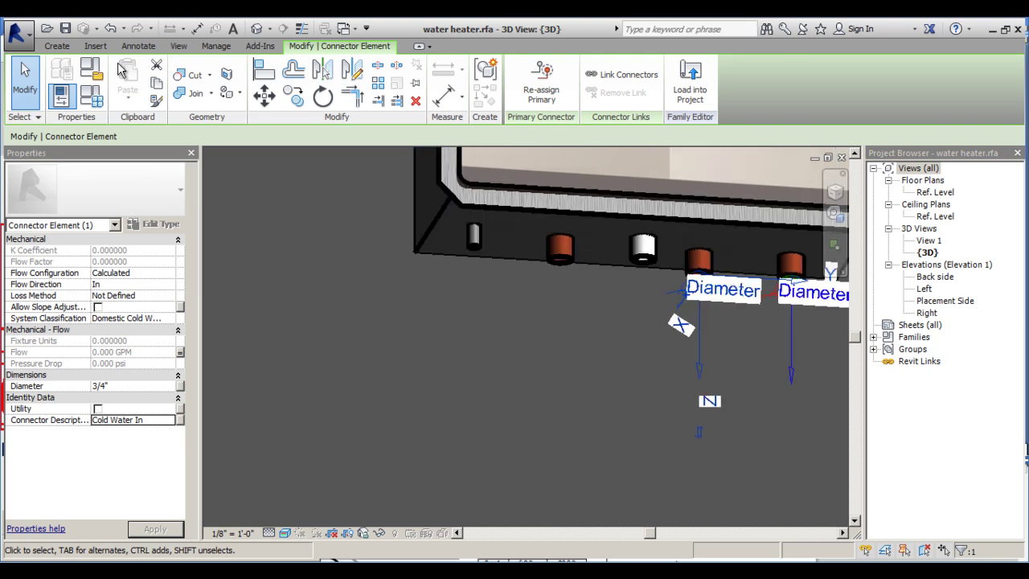
click(68, 50)
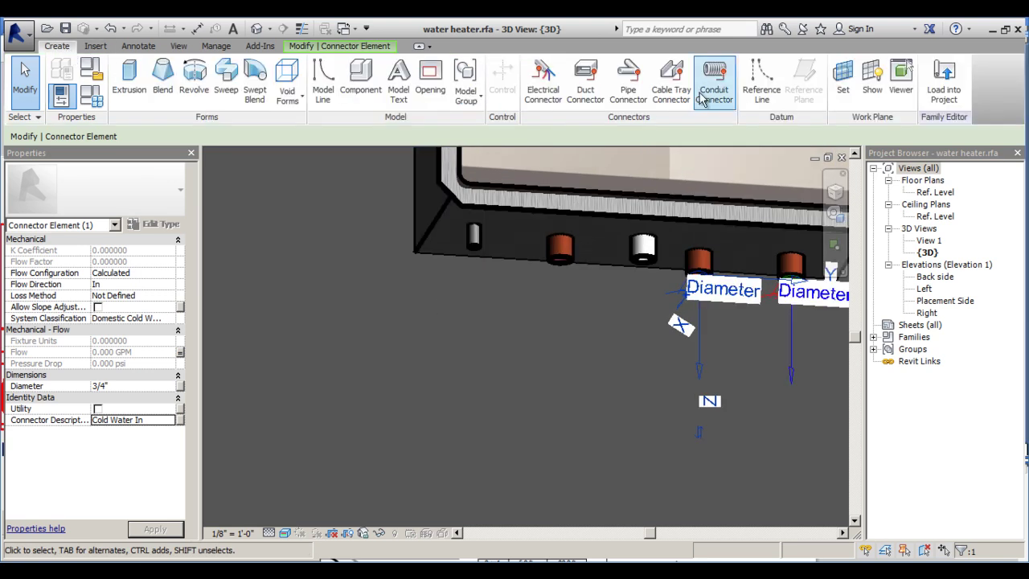
Place a pipe connector on the second bottom collar's rim and select it.
click(628, 85)
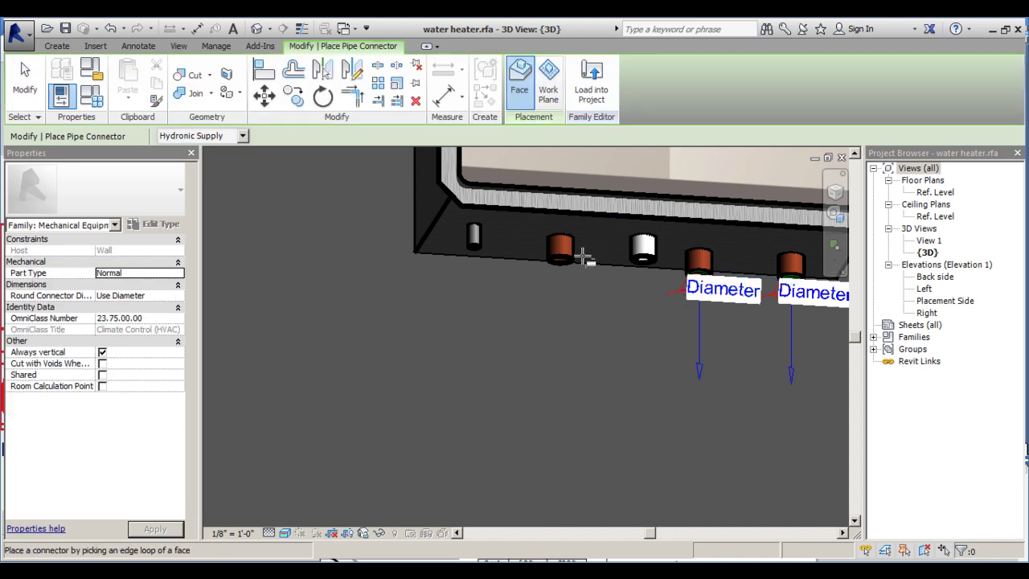
shift+middle_drag(587, 323, 611, 246)
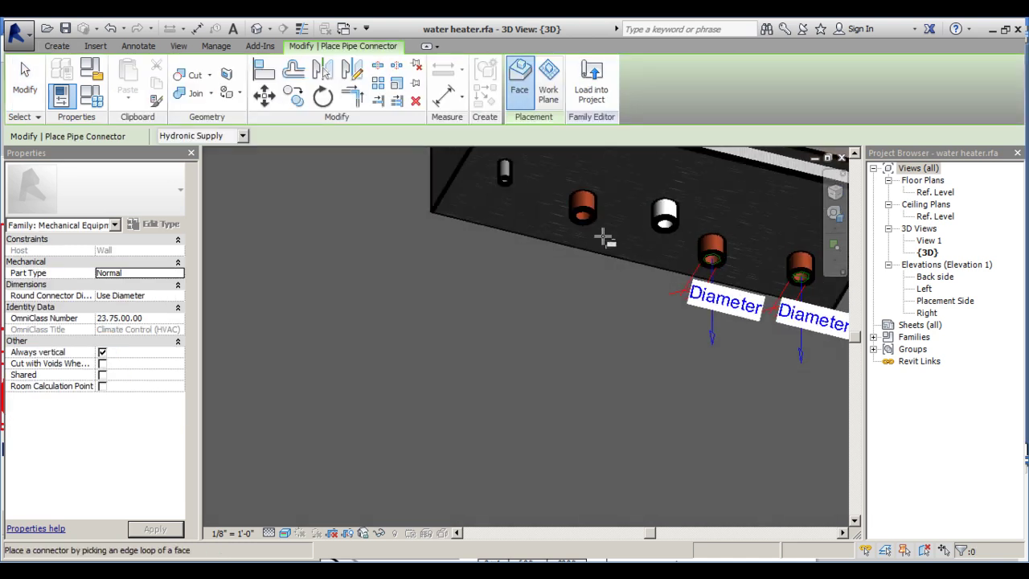
scroll(604, 182, up, 5)
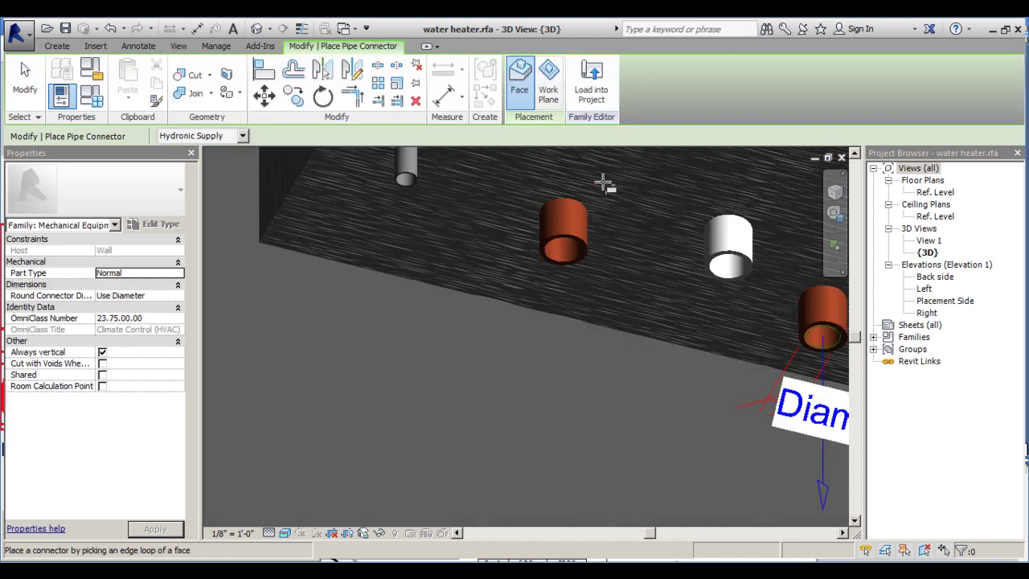
click(577, 235)
scroll(577, 235, down, 6)
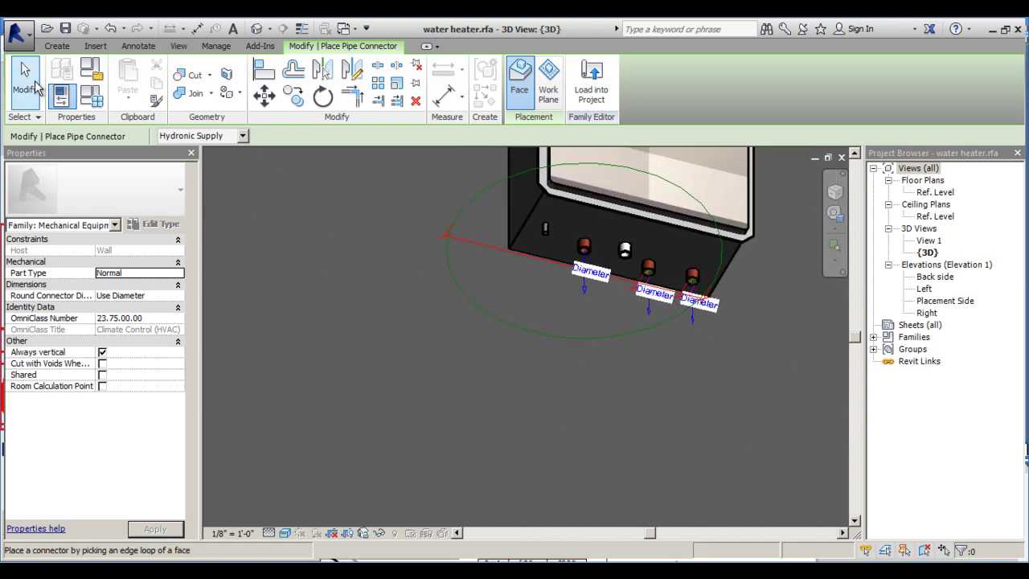
click(35, 86)
click(490, 185)
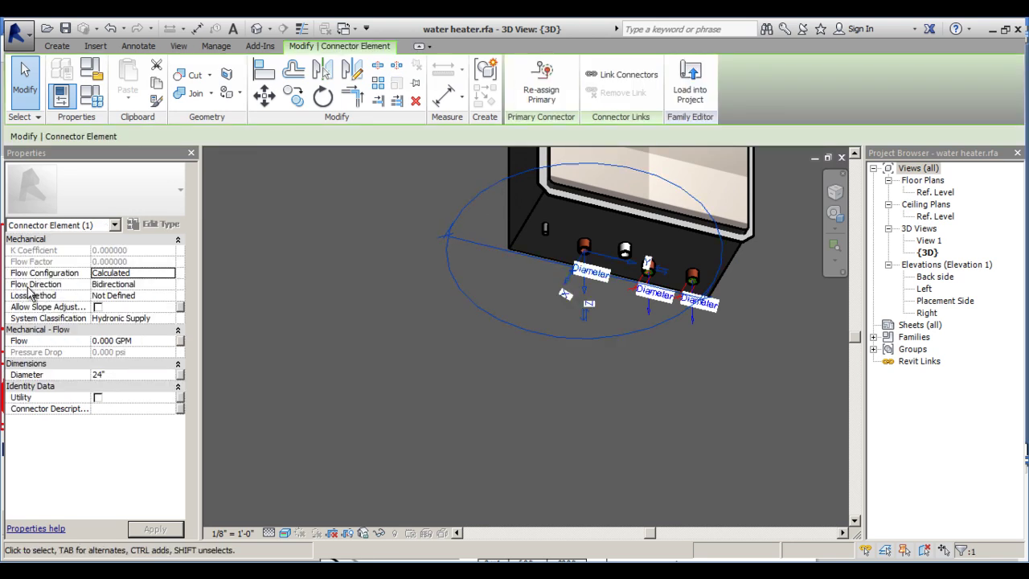
Set Flow Direction Out and System Classification Domestic Hot Water, then associate Flow with a parameter.
click(129, 295)
click(152, 285)
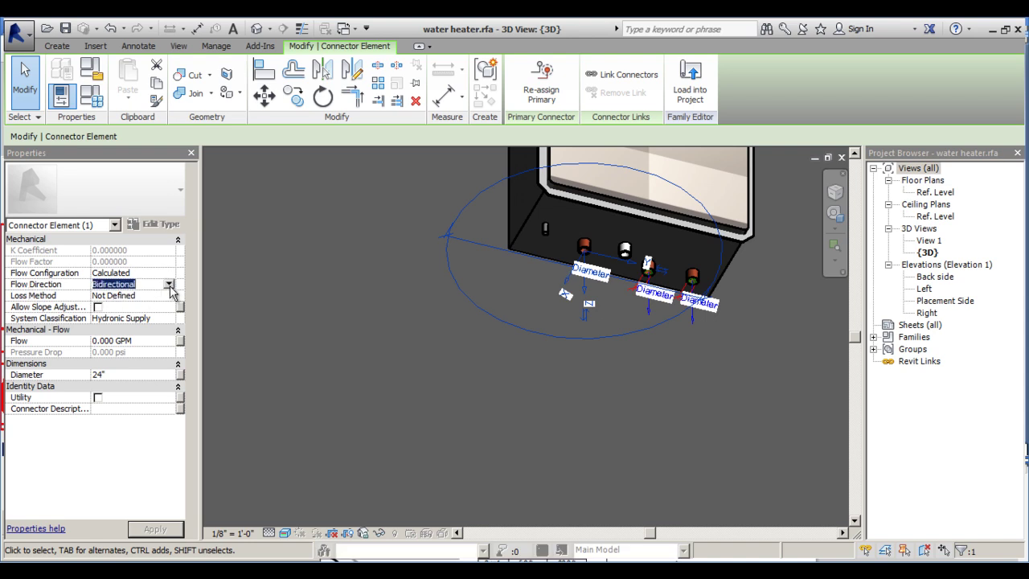
click(161, 286)
click(109, 306)
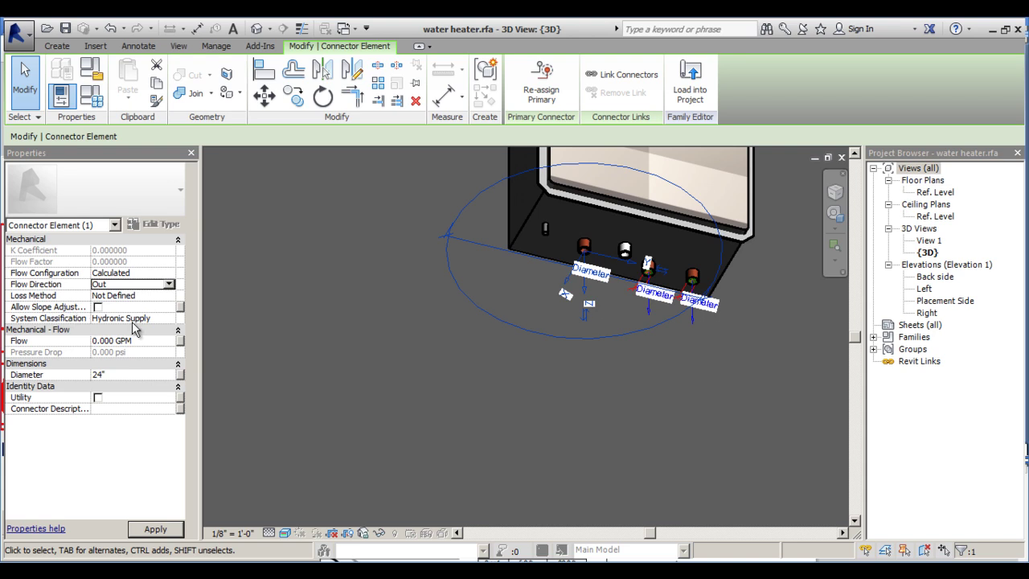
click(161, 318)
click(169, 318)
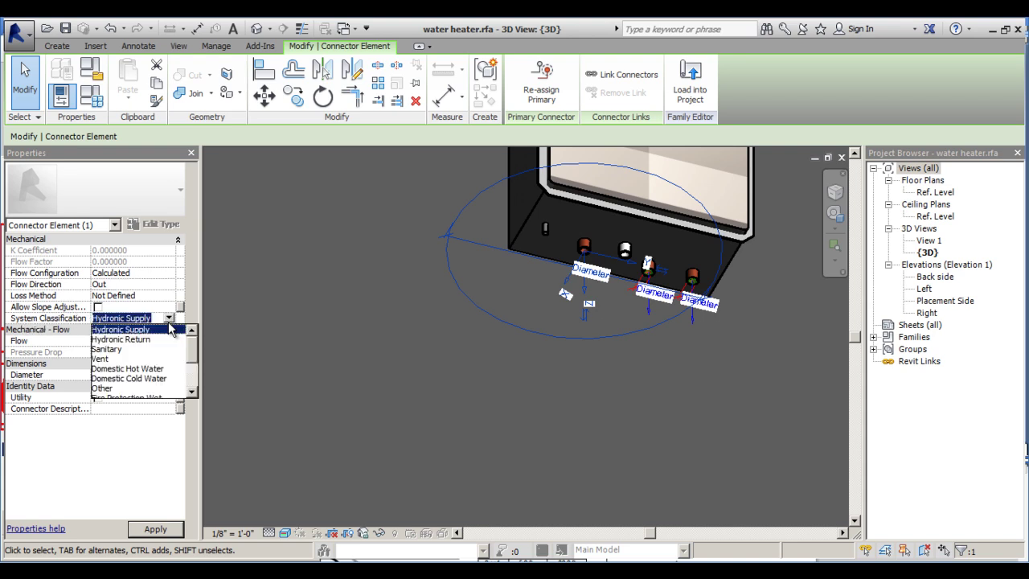
click(121, 369)
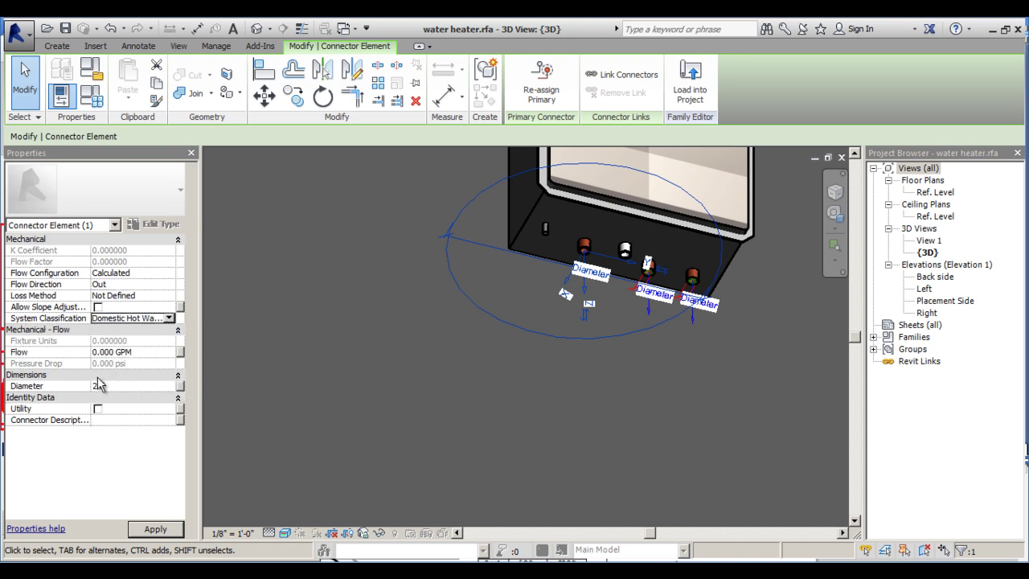
click(180, 352)
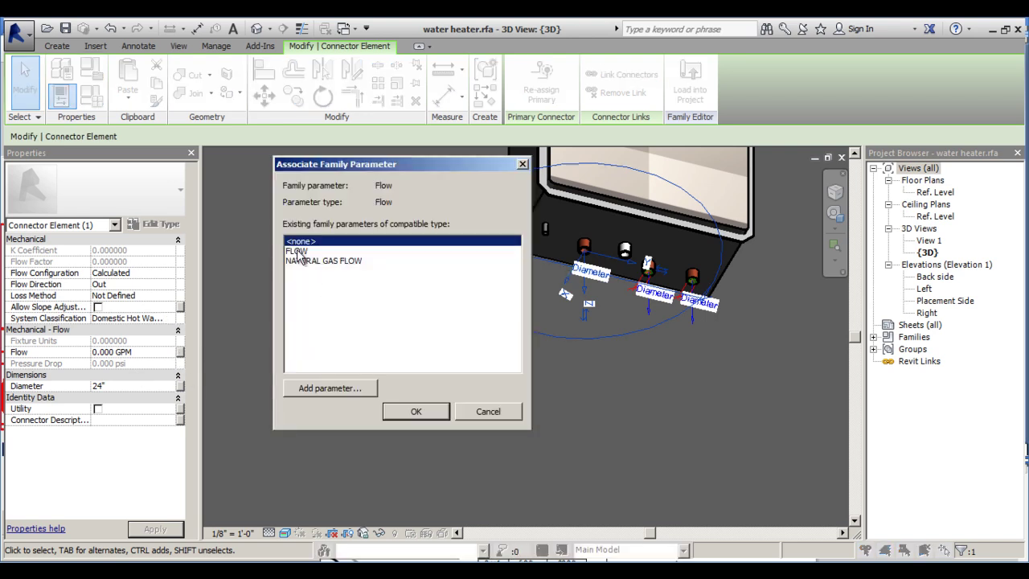
Link the hot-water connector's Flow to the existing FLOW family parameter.
click(298, 251)
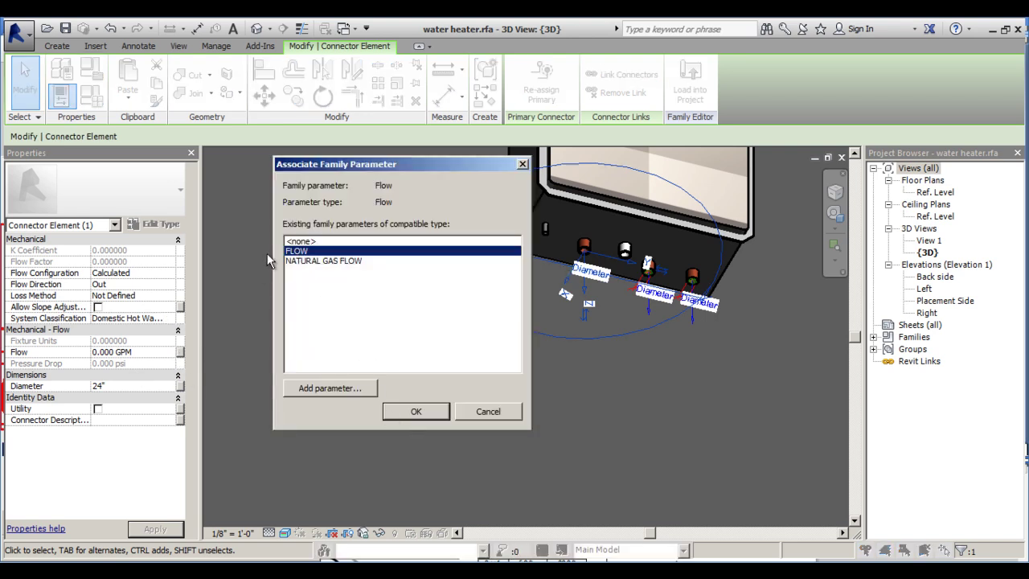
click(414, 414)
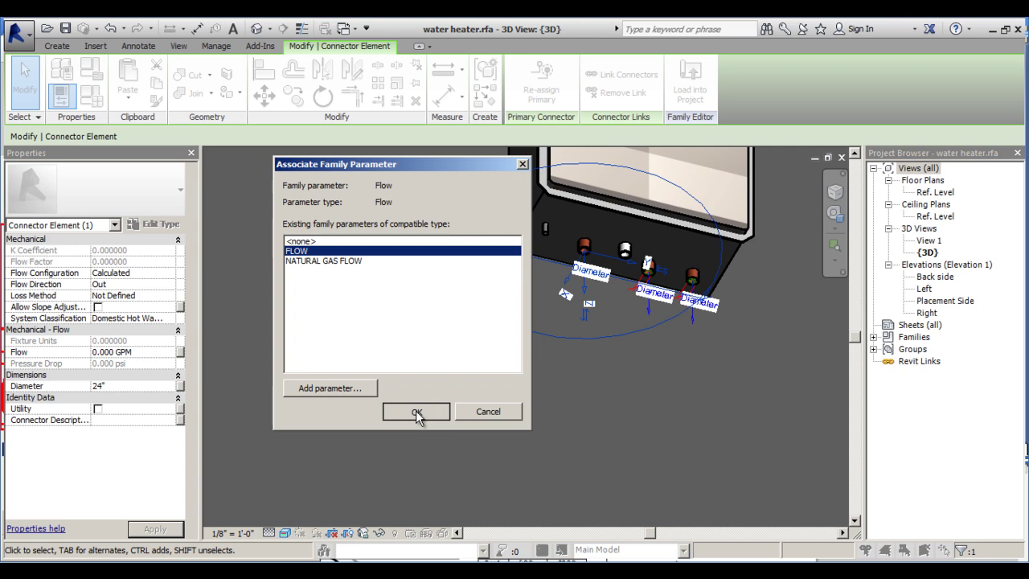
click(417, 413)
click(116, 389)
Enter a 3/4" diameter and 'Hot Water Out' as the connector description.
double_click(117, 387)
text(3/)
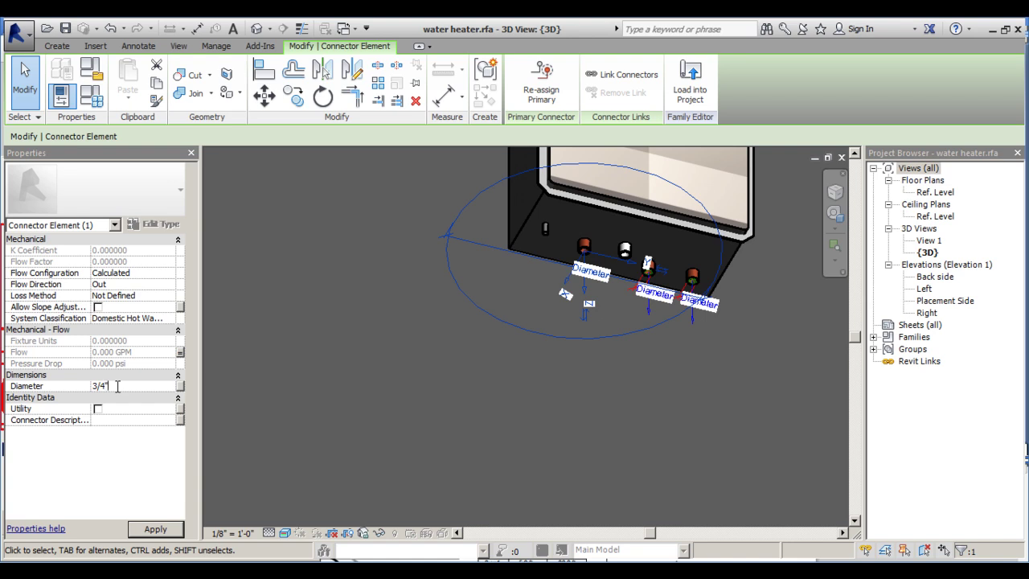
click(113, 422)
text(Hot Water Out)
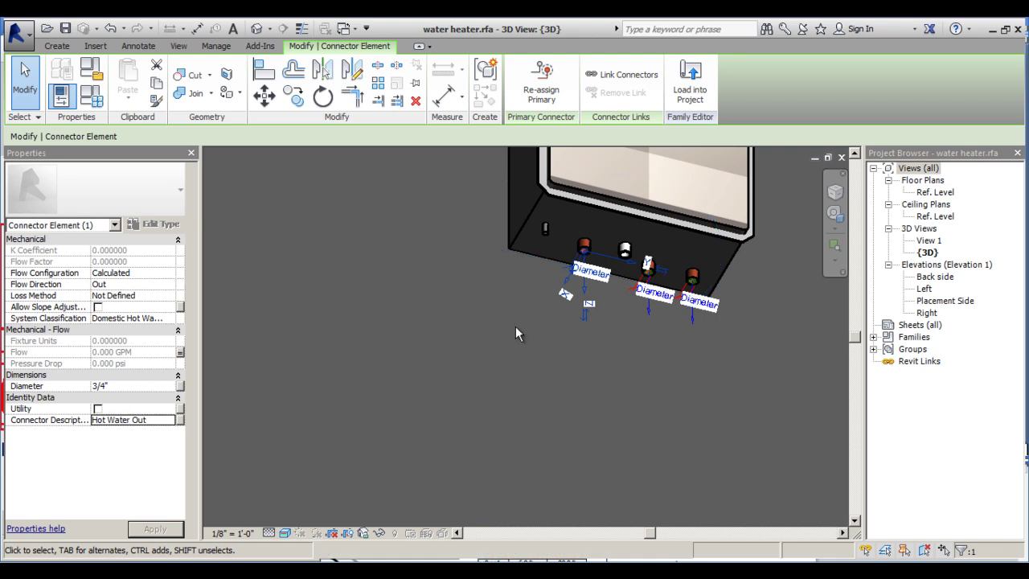
Orbit the view for a closer look at the bottom connectors, back on Create.
shift+middle_drag(614, 369, 579, 247)
scroll(578, 247, up, 3)
shift+middle_drag(665, 406, 406, 411)
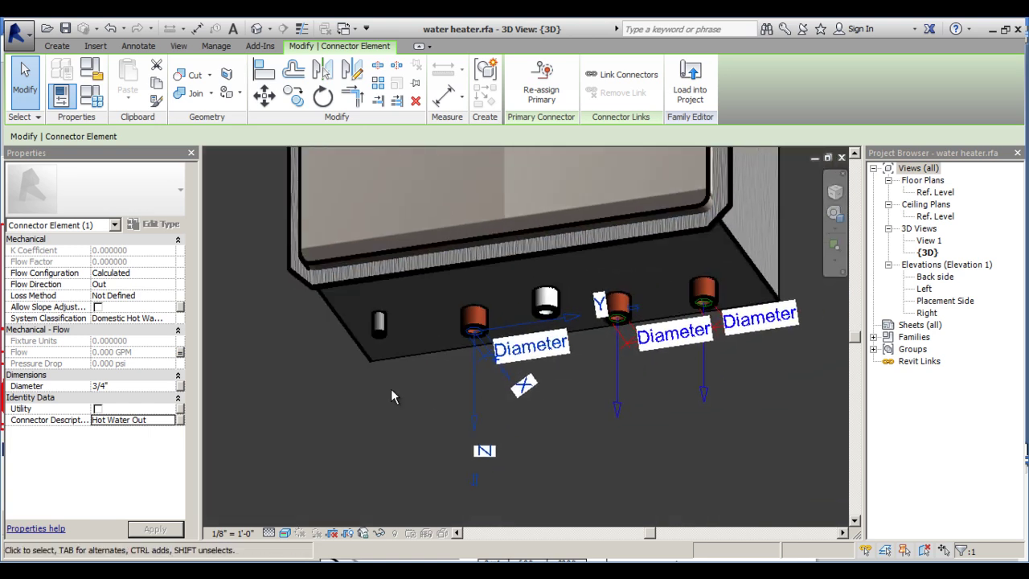
click(56, 46)
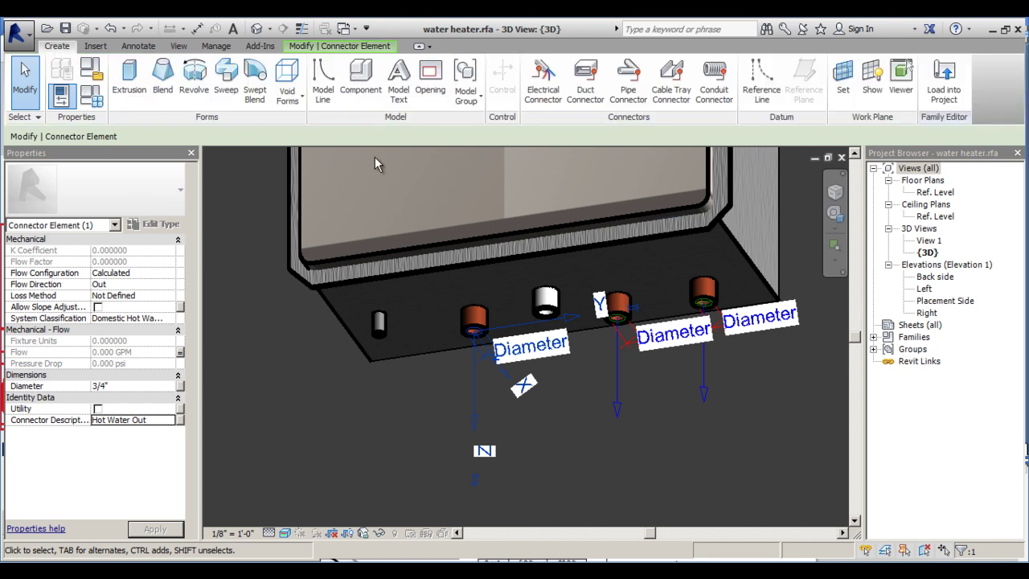
Place a pipe connector on the small leftmost fitting under the heater and select it.
click(629, 96)
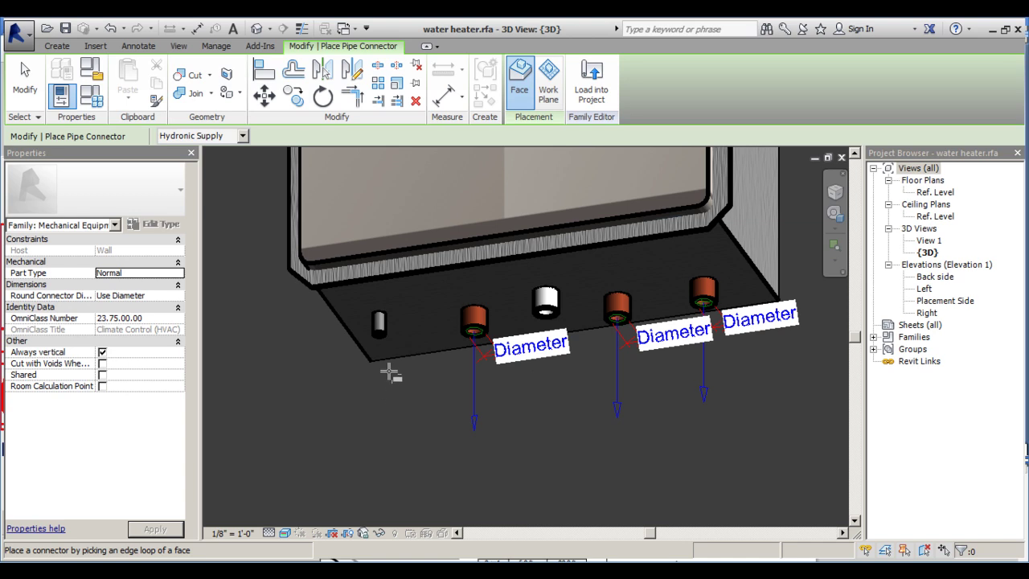
scroll(391, 386, up, 2)
shift+middle_drag(391, 386, 367, 349)
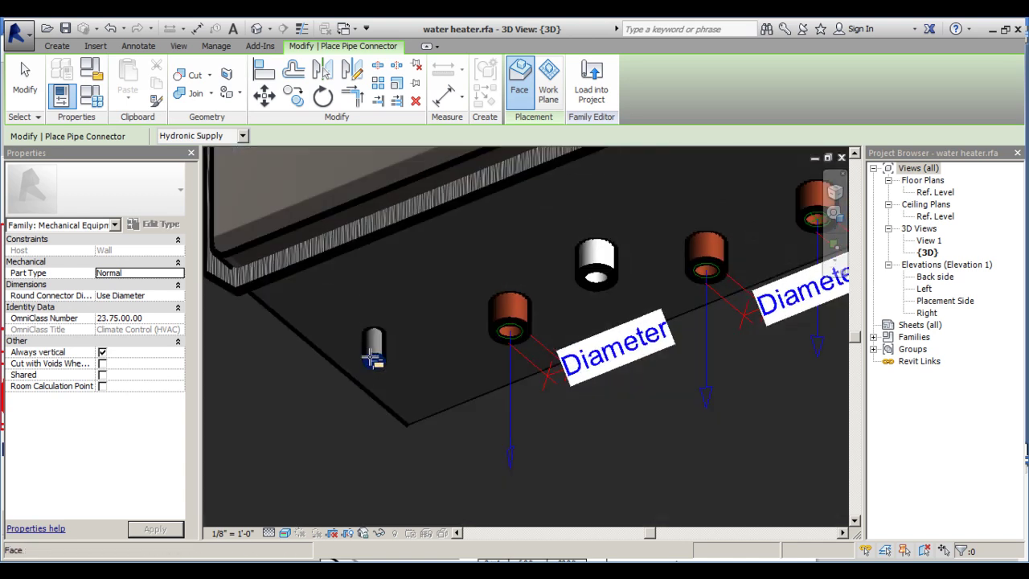
scroll(449, 426, down, 3)
shift+middle_drag(535, 410, 483, 490)
key(Escape)
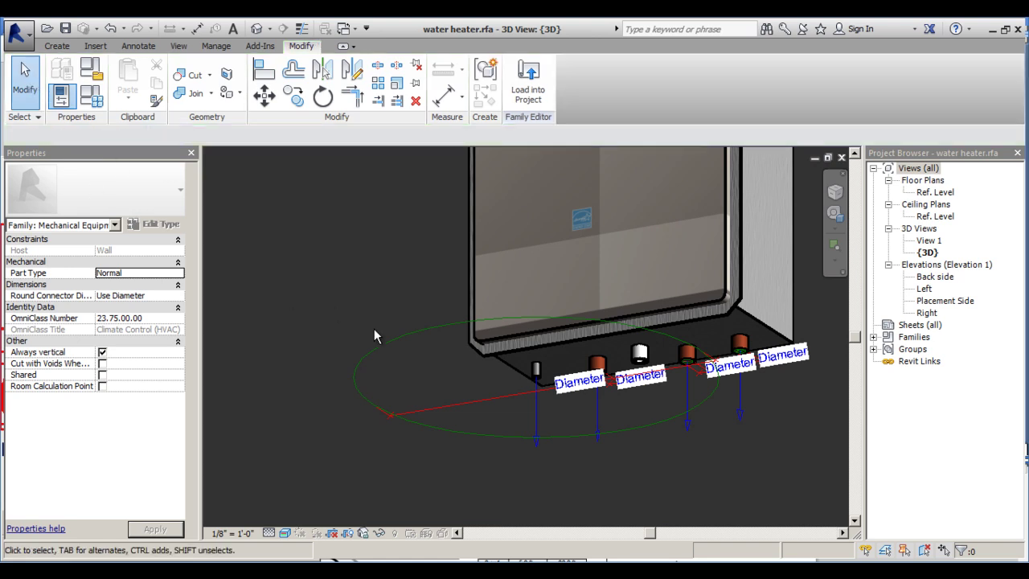
click(378, 348)
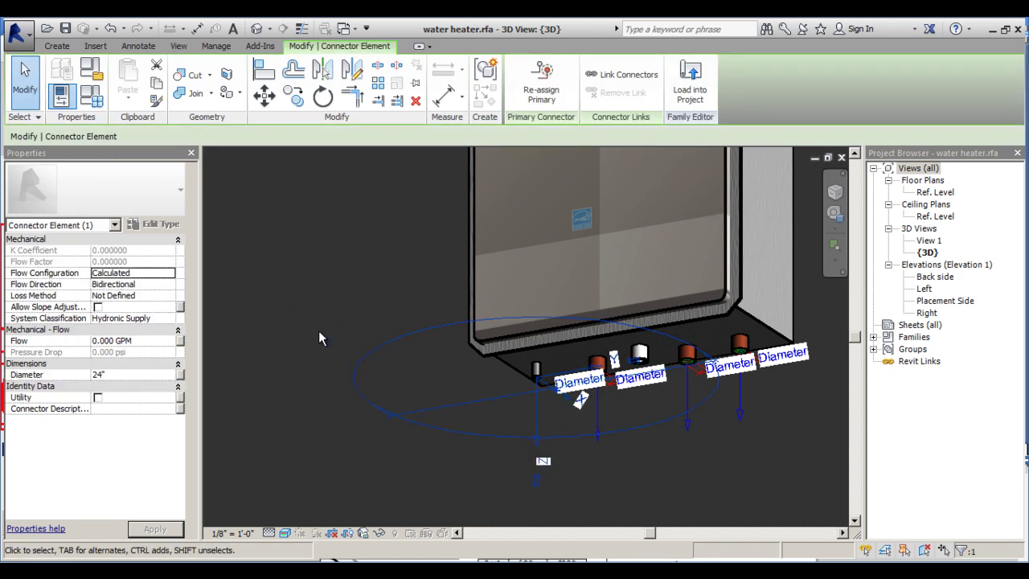
Set the connector's Flow Direction to Out and System Classification to Other.
click(146, 285)
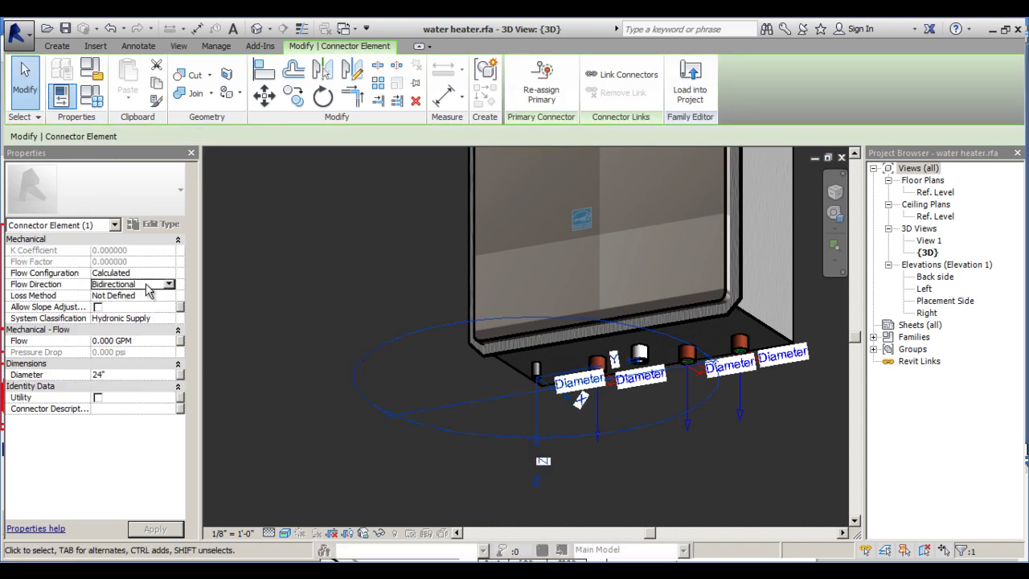
click(169, 285)
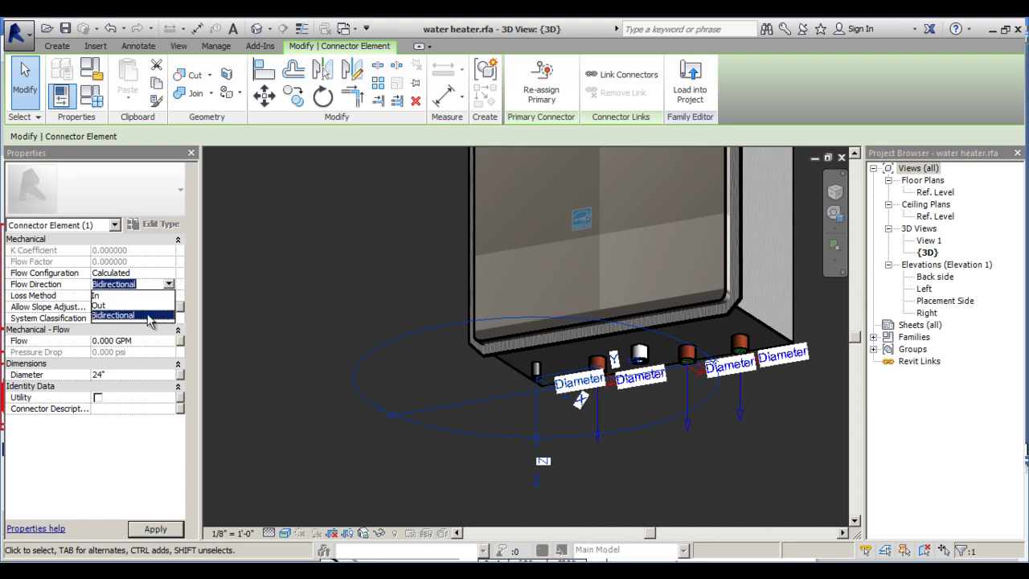
click(112, 306)
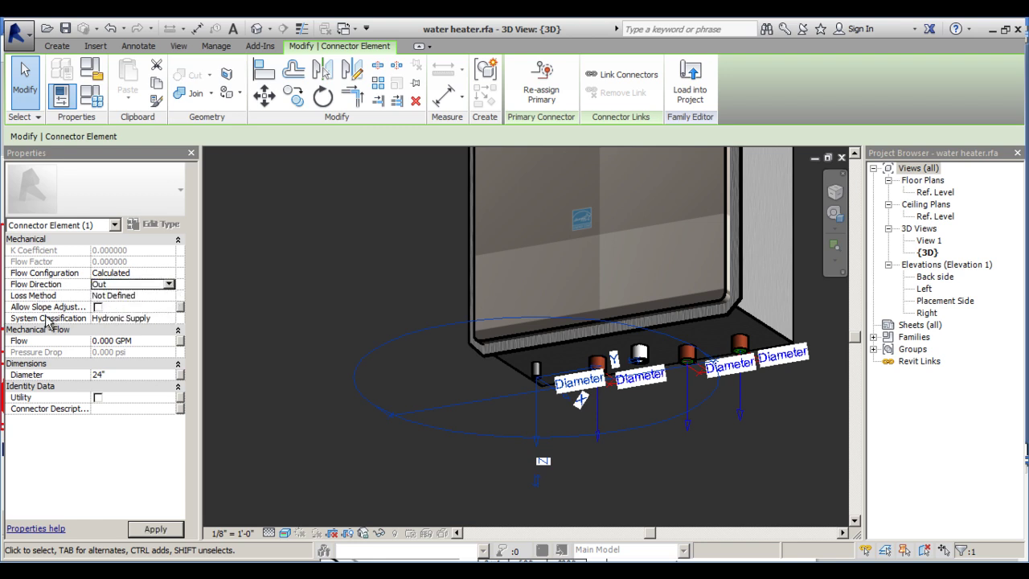
click(133, 320)
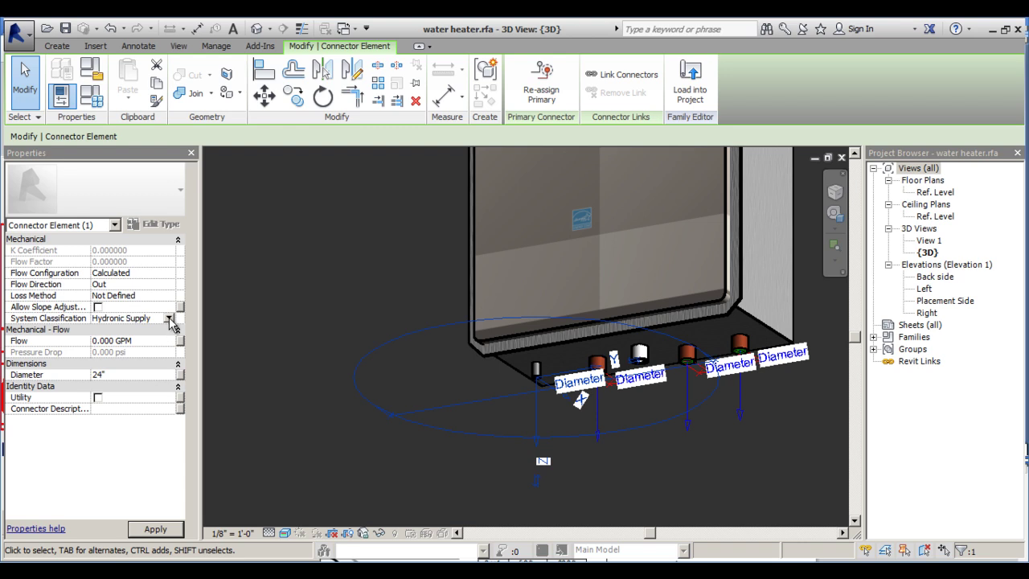
click(171, 322)
click(113, 389)
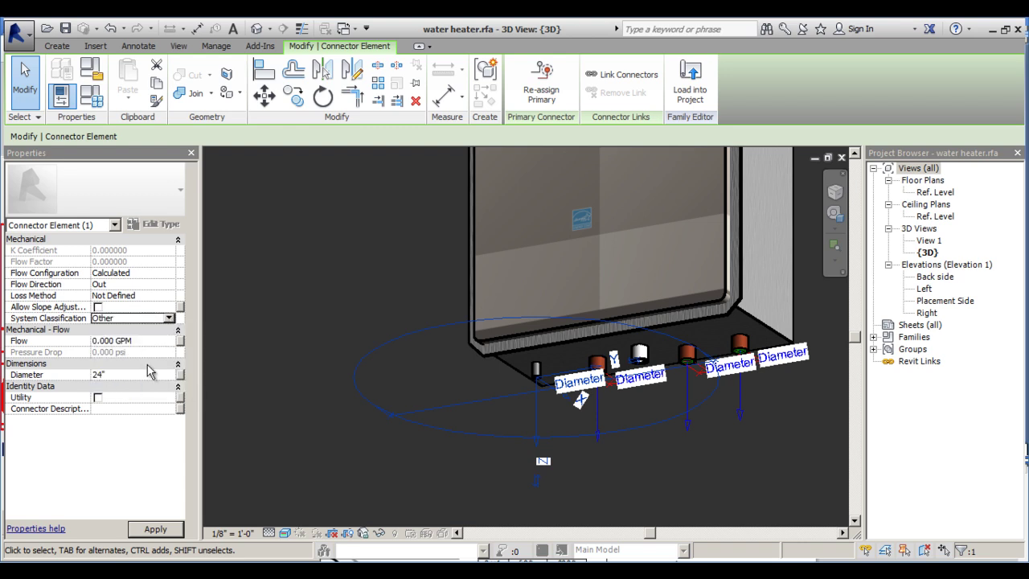
Give the connector a 1/8" diameter and the description Condensate, then deselect it.
click(127, 374)
text(1/8)
click(100, 410)
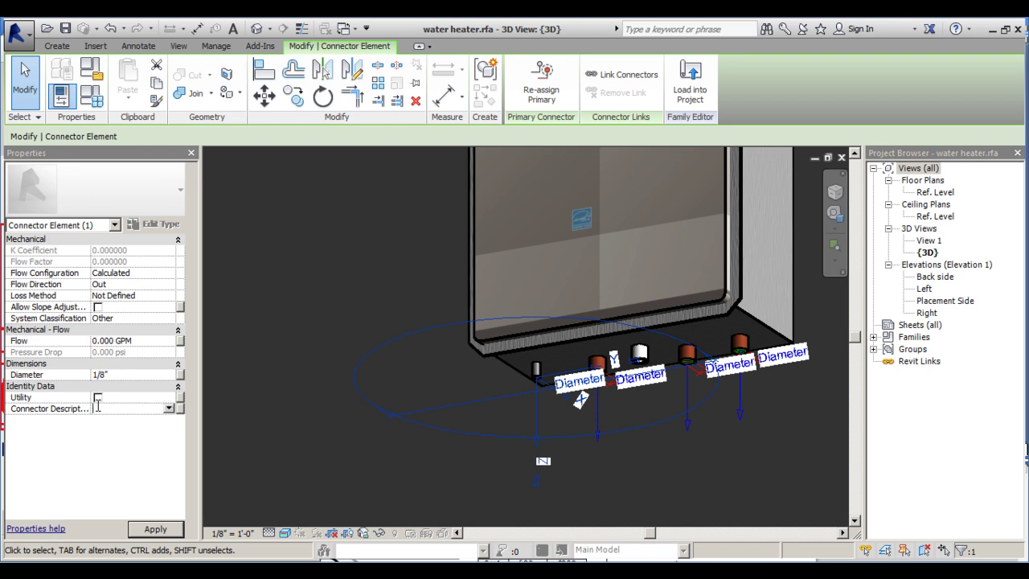
text(Gas)
text(ensate)
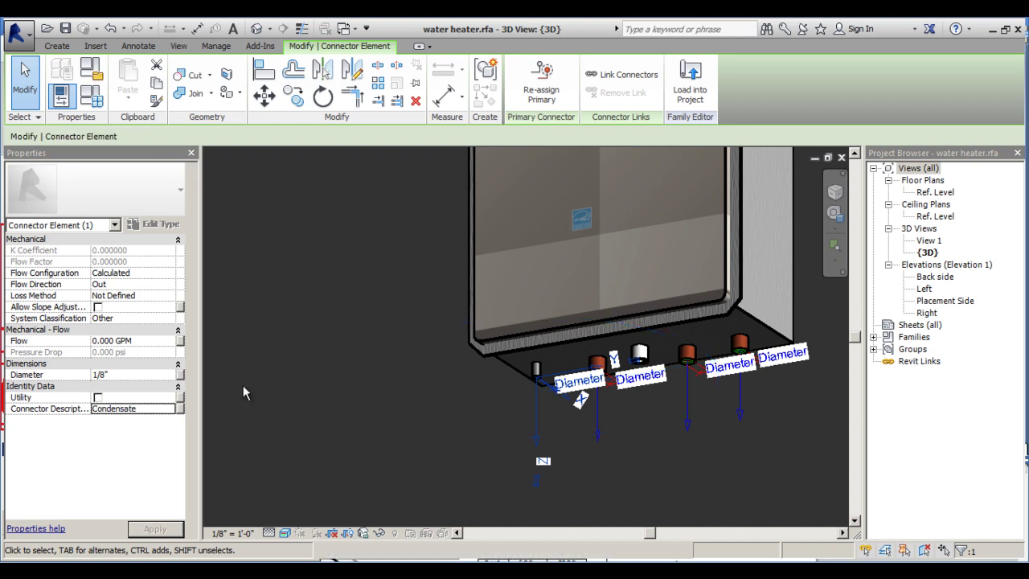
click(408, 395)
shift+middle_drag(408, 396, 484, 384)
scroll(564, 385, up, 5)
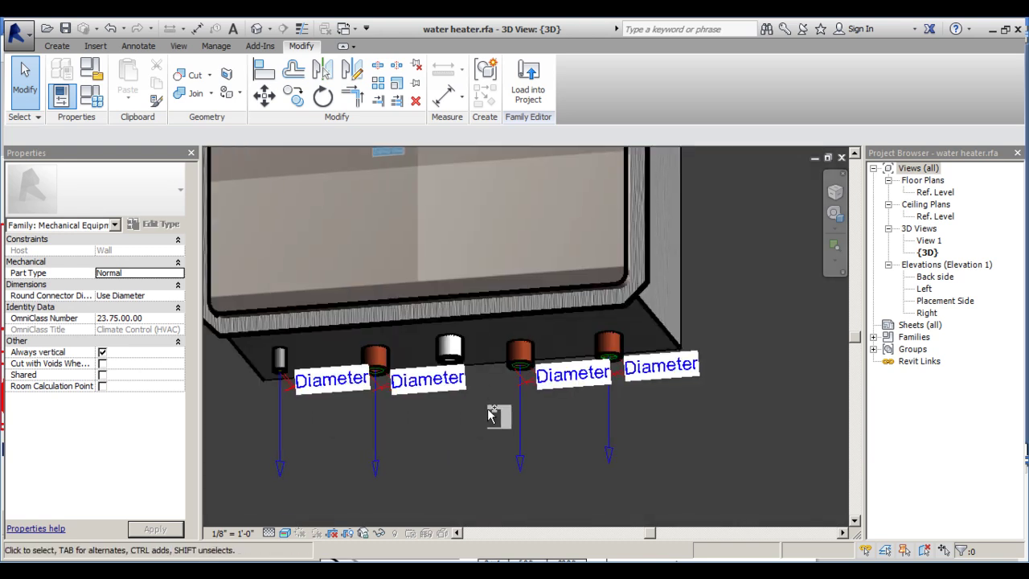
Zoom out and orbit to show the whole heater with both top vent collars, back on Create.
mouse_move(467, 336)
mouse_down()
mouse_move(399, 354)
mouse_move(486, 371)
mouse_up()
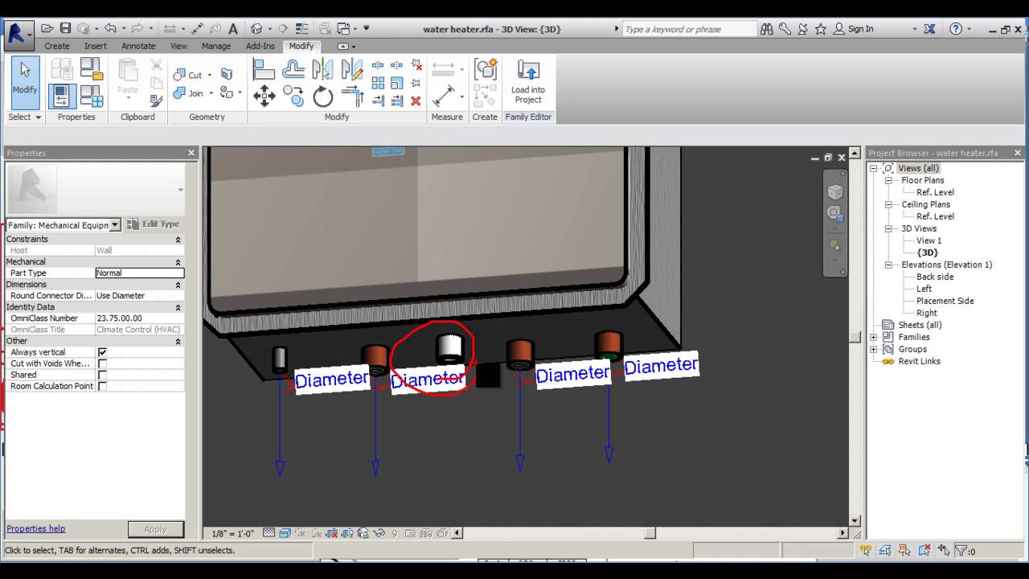
key(Escape)
scroll(467, 406, down, 4)
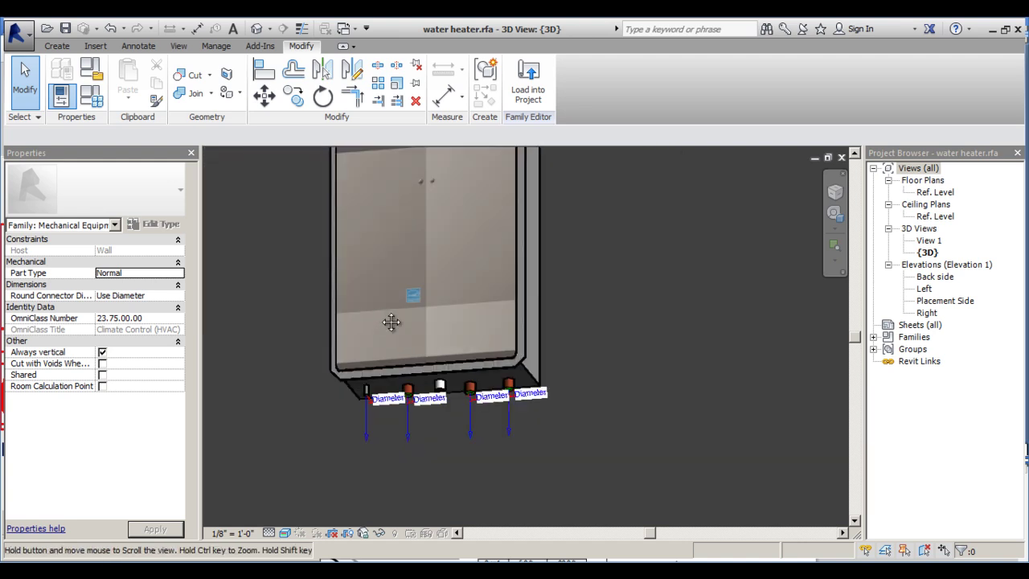
scroll(383, 297, down, 3)
shift+middle_drag(387, 284, 424, 308)
middle_drag(510, 276, 517, 322)
middle_drag(567, 194, 573, 208)
click(57, 47)
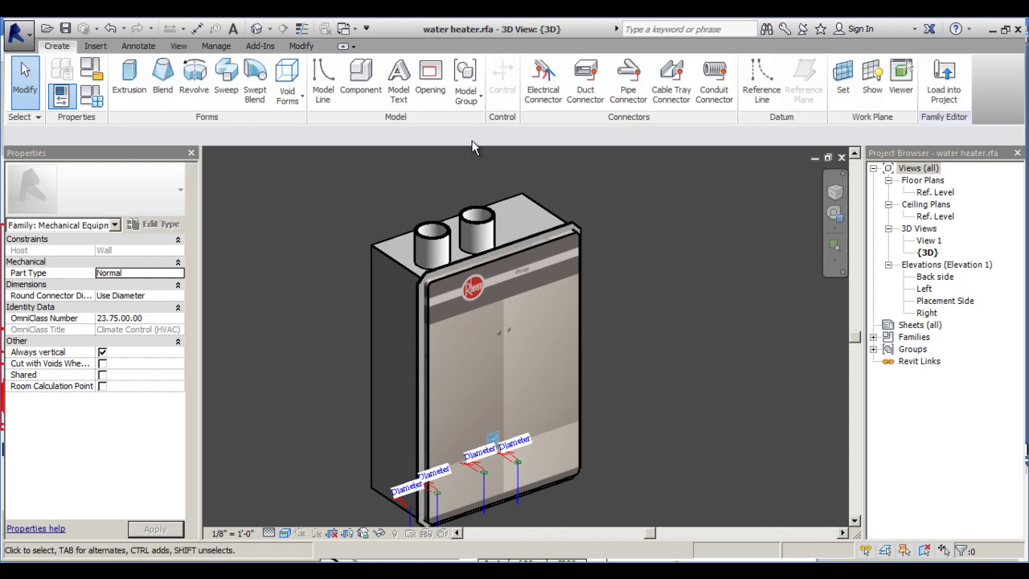
click(599, 77)
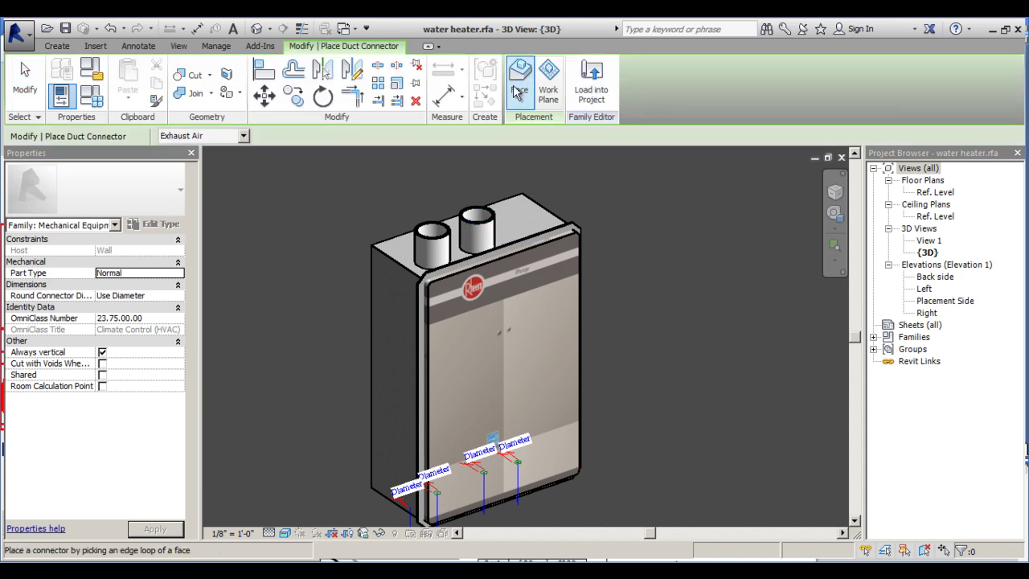
click(491, 212)
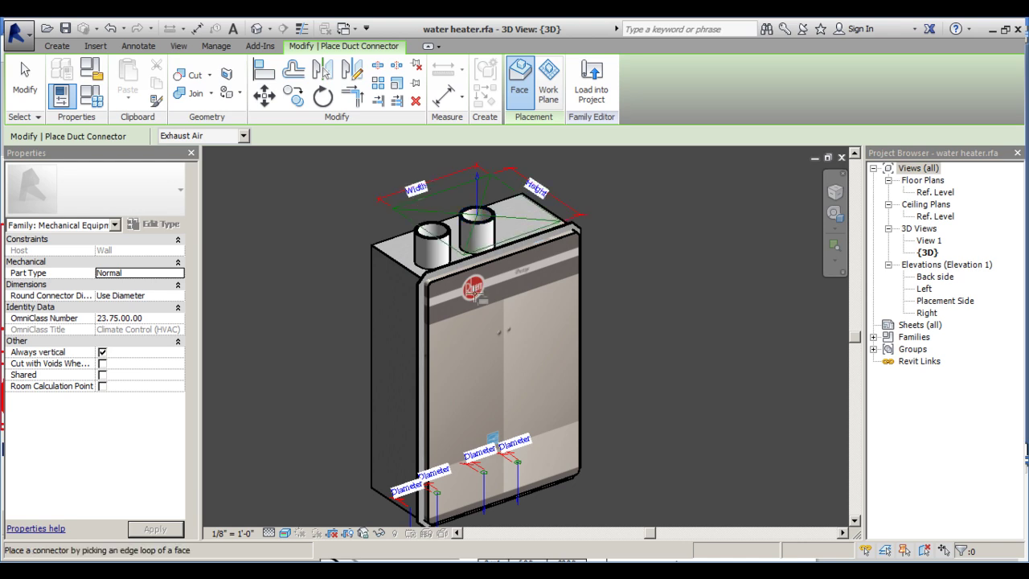
click(21, 89)
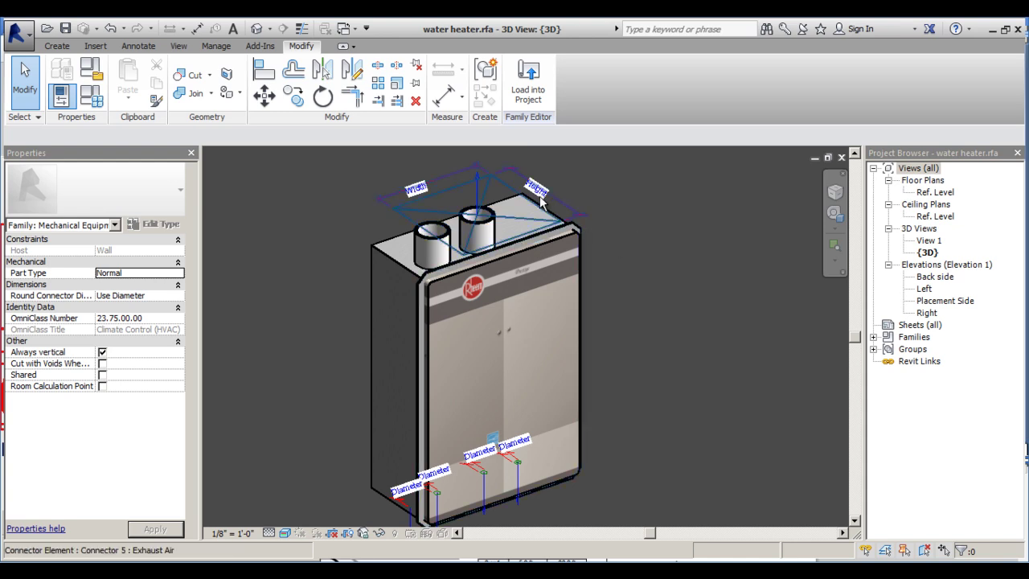
click(507, 189)
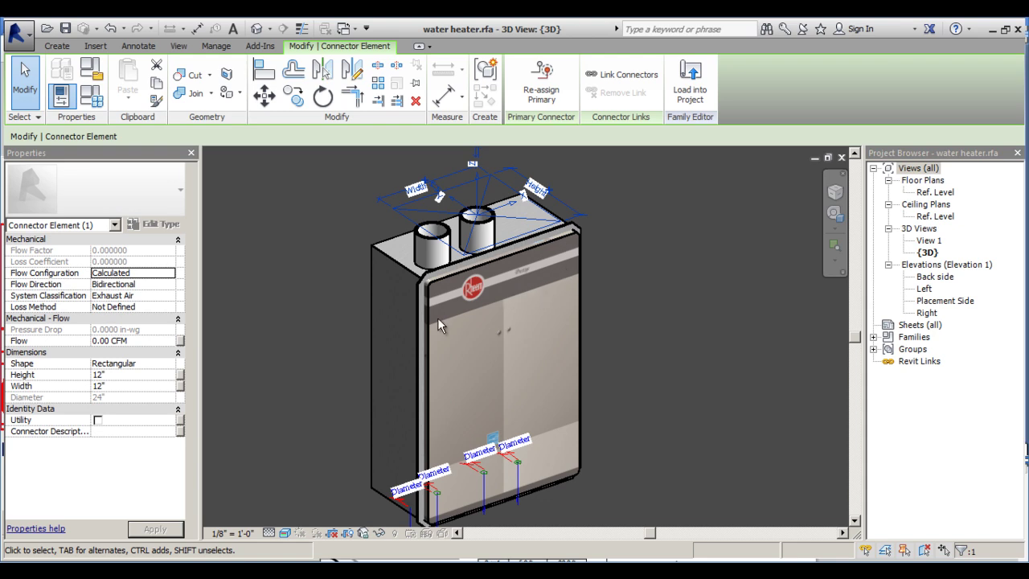
mouse_move(14, 454)
mouse_down()
mouse_move(200, 437)
mouse_move(251, 212)
mouse_move(150, 156)
mouse_move(26, 324)
mouse_up()
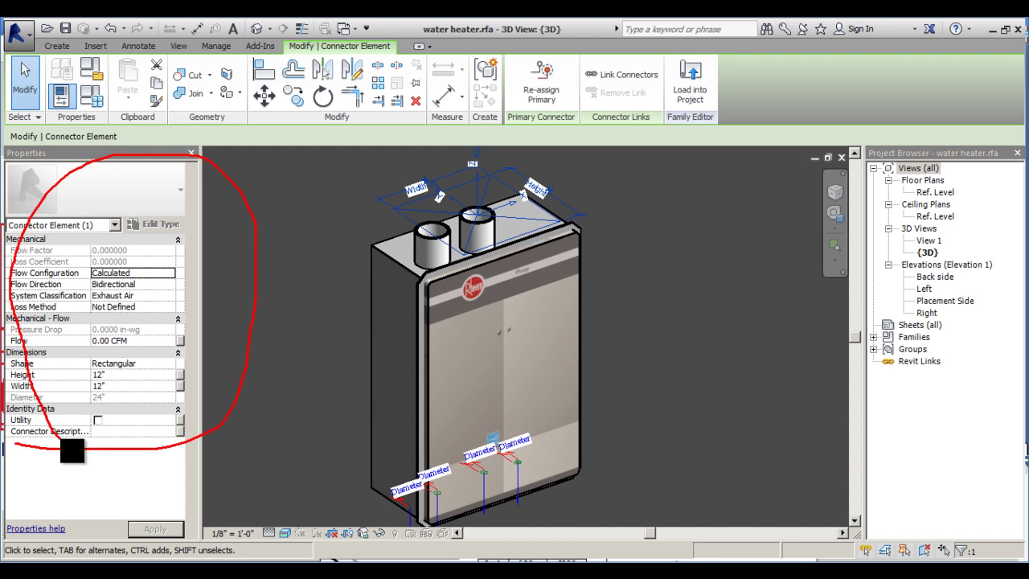
drag(37, 365, 76, 375)
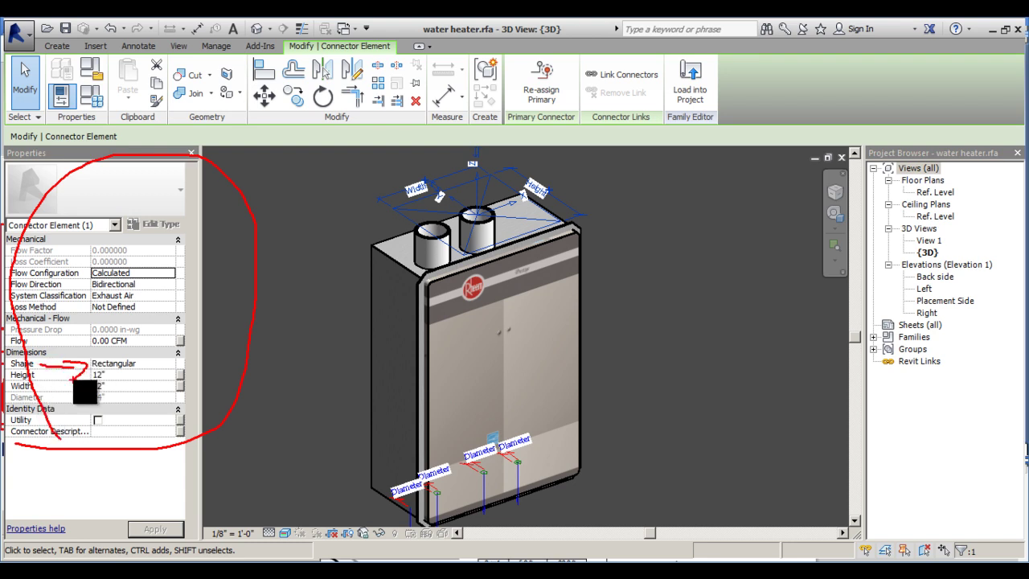
Make the exhaust duct connector Round with a 3" diameter and Out flow direction.
key(Escape)
click(173, 365)
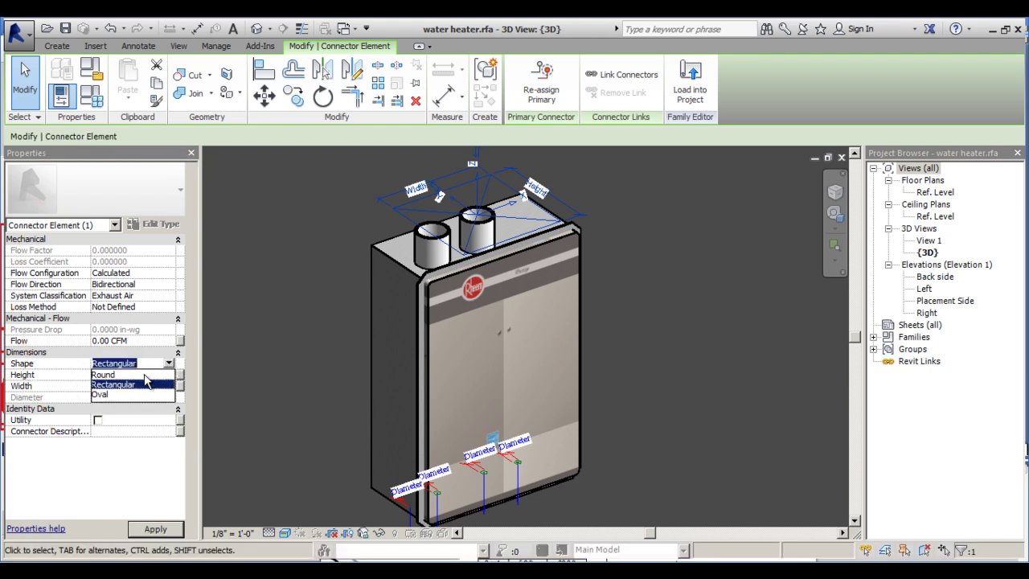
click(125, 375)
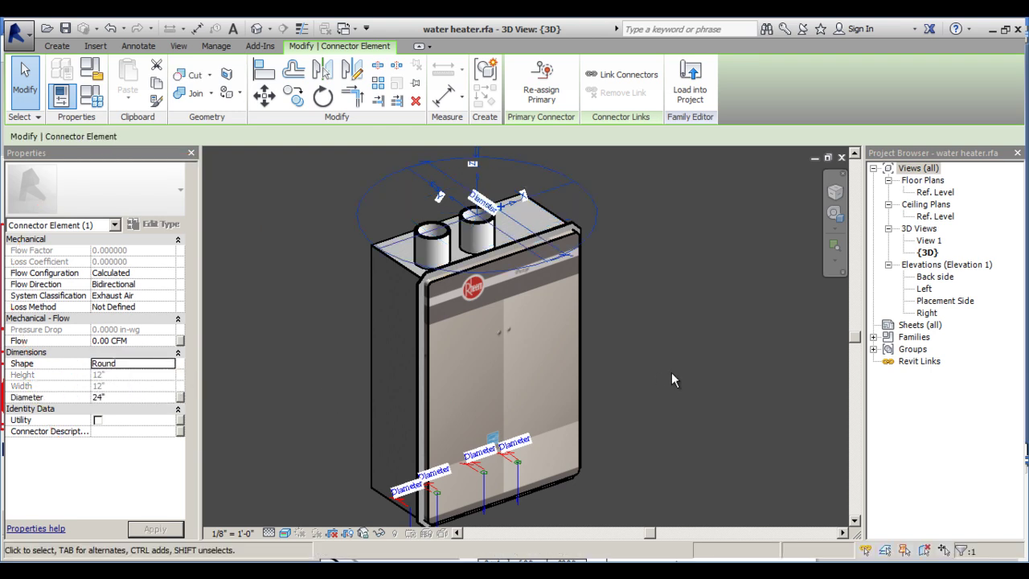
click(118, 397)
text(3)
key(Return)
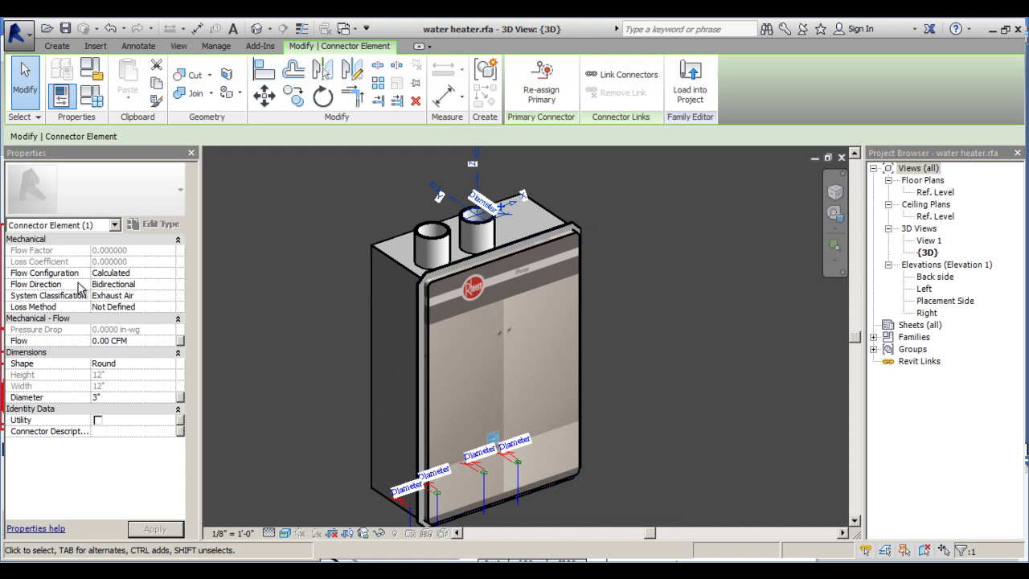
click(140, 274)
click(125, 296)
click(168, 284)
click(122, 305)
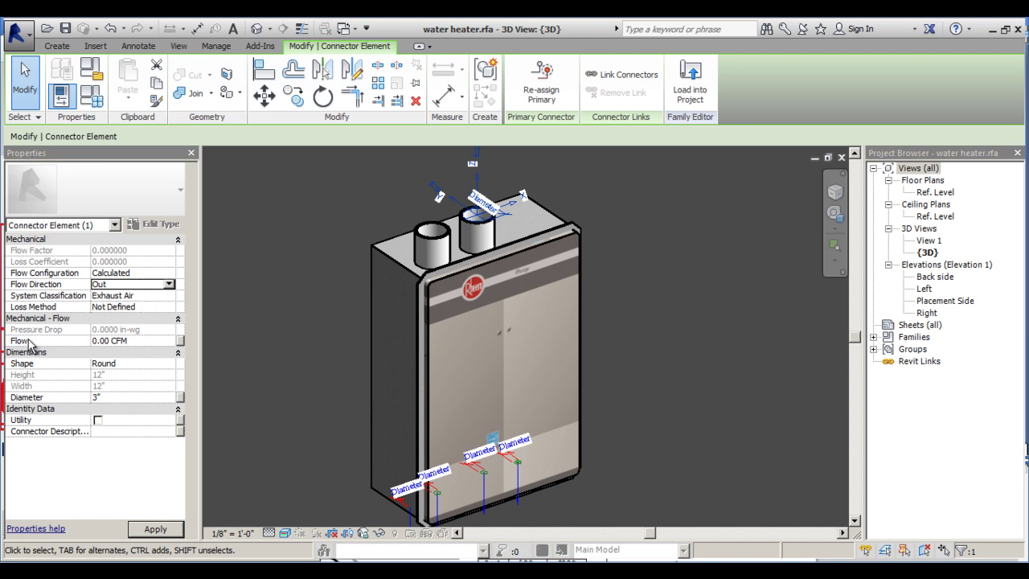
Create a new VENT FLOW family parameter and associate the connector's Flow with it.
click(180, 342)
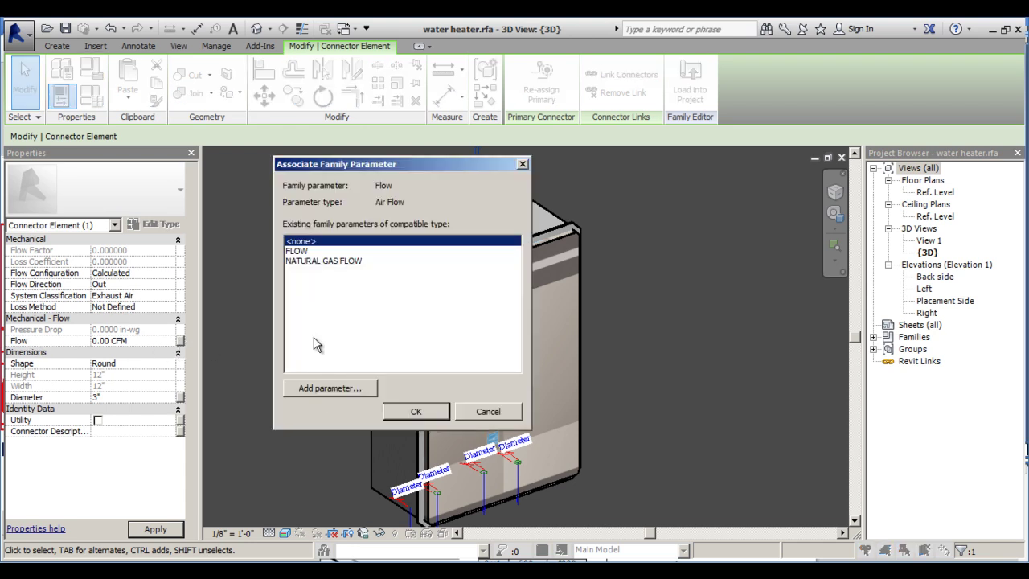
click(315, 394)
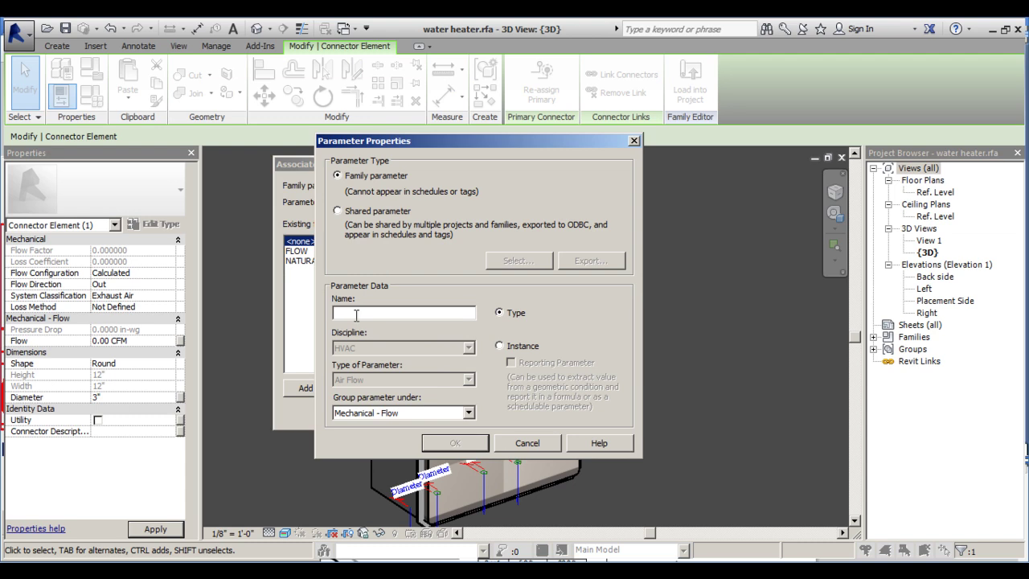
text(VENTFLOW)
click(455, 443)
click(406, 419)
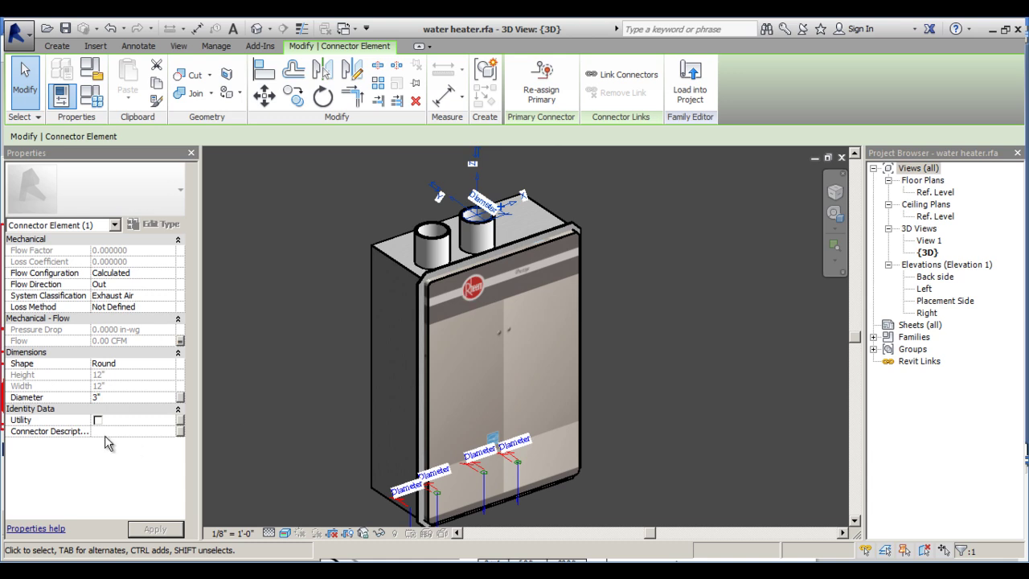
Give the right collar's duct connector the description 'Exhaust Air'.
click(140, 431)
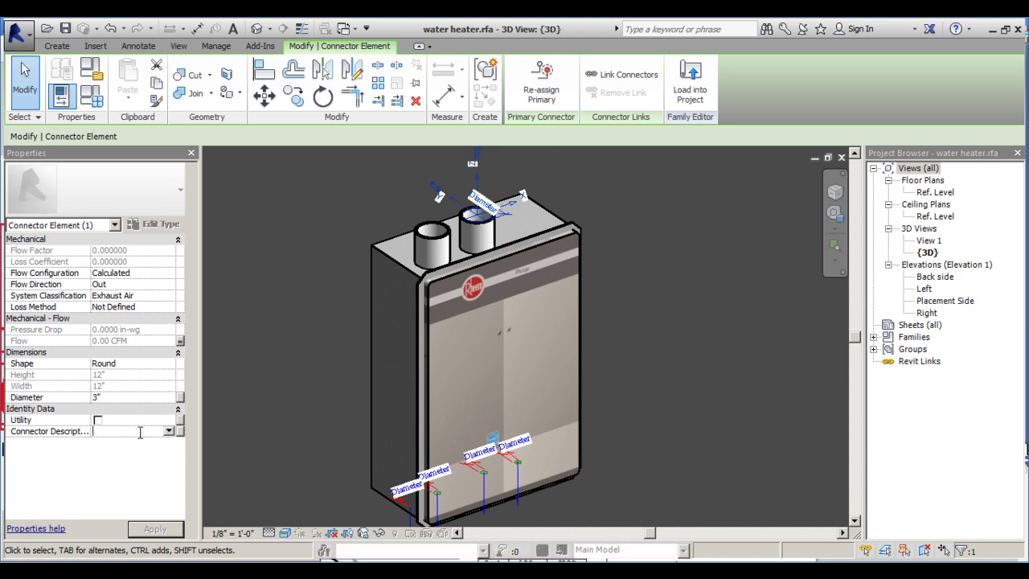
text(Ex)
text(hau)
text(st V)
key(BackSpace)
text(A)
middle_drag(346, 230, 312, 295)
shift+middle_drag(369, 209, 258, 283)
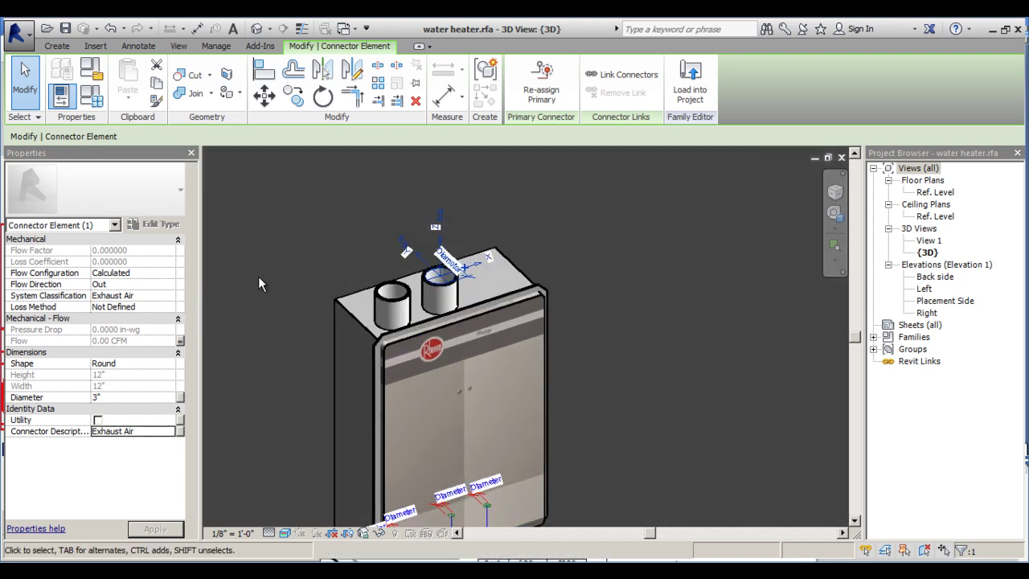
Place a duct connector on the left vent collar's top face and select it.
click(57, 47)
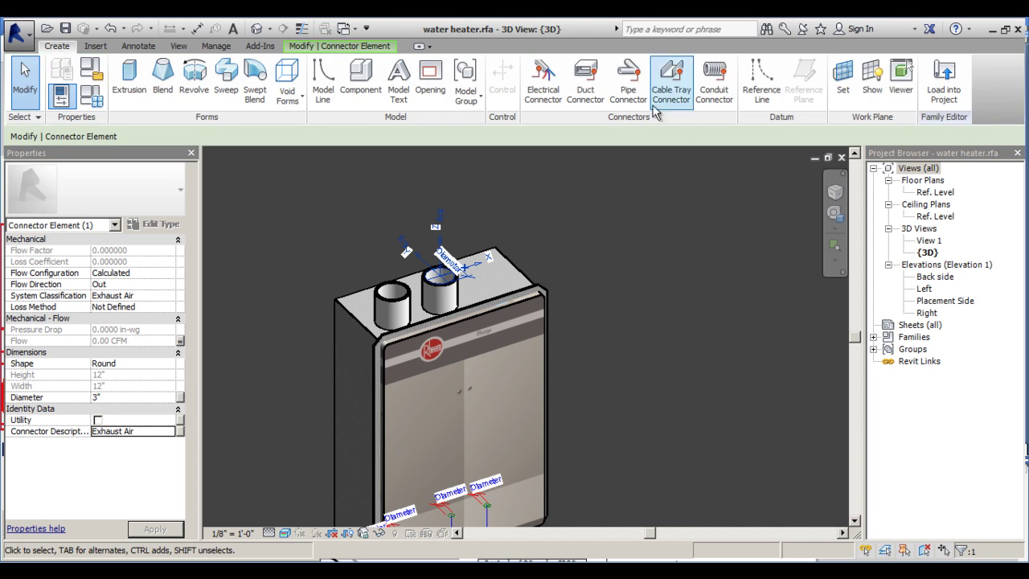
click(590, 92)
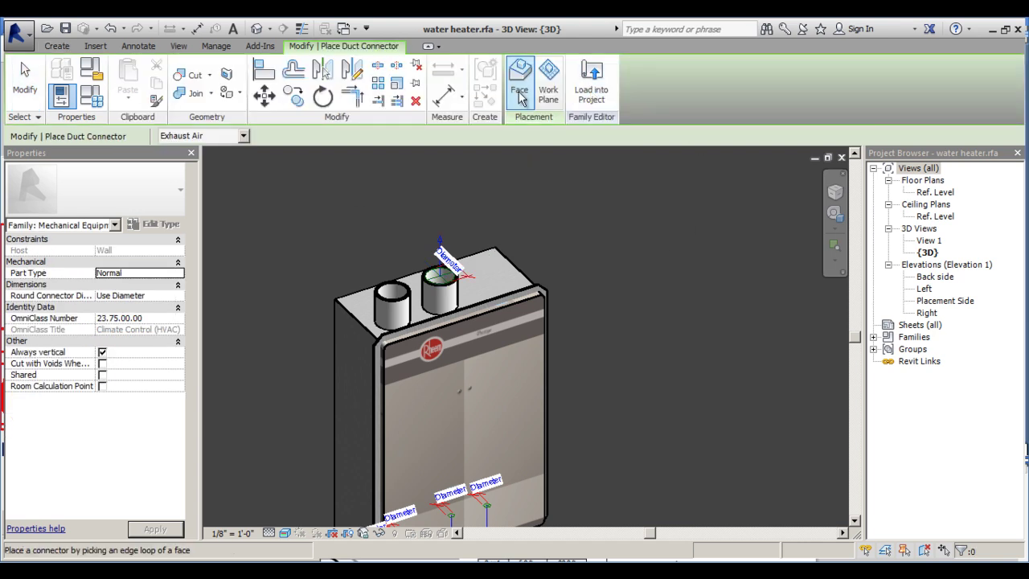
click(396, 298)
key(Escape)
key(Escape)
click(345, 269)
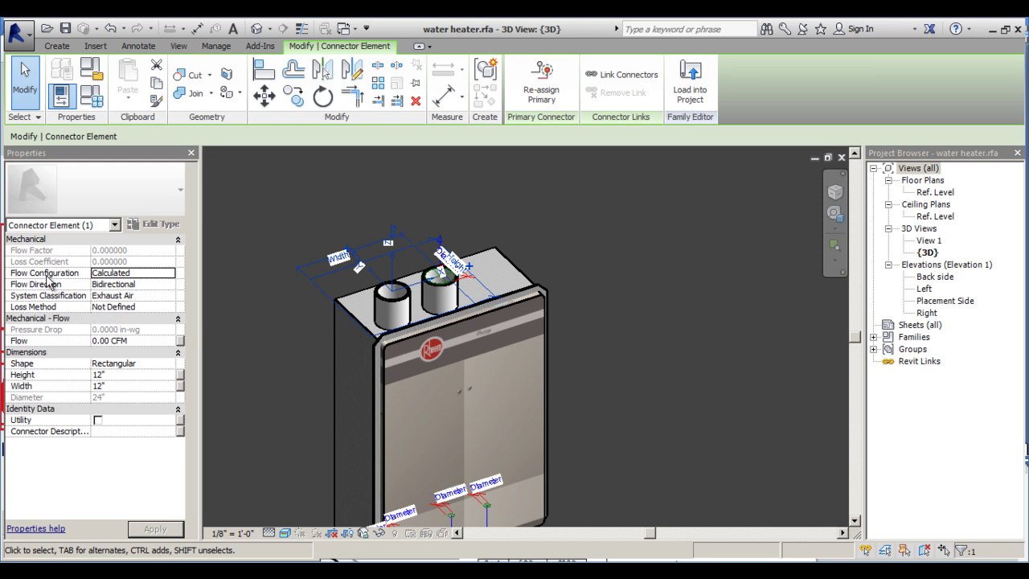
Set the connector's flow direction to In and associate its flow with VENT FLOW.
click(167, 286)
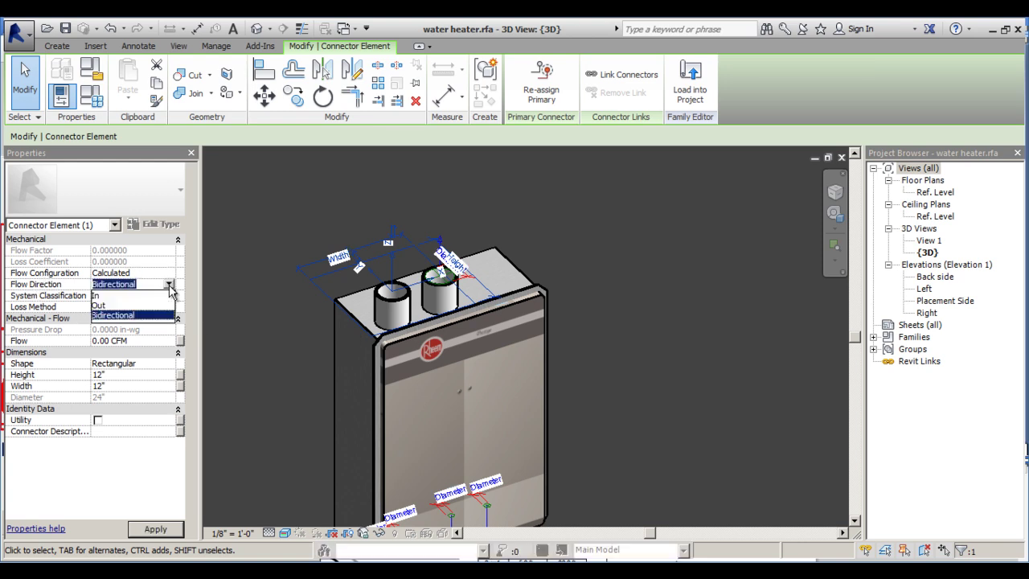
click(103, 295)
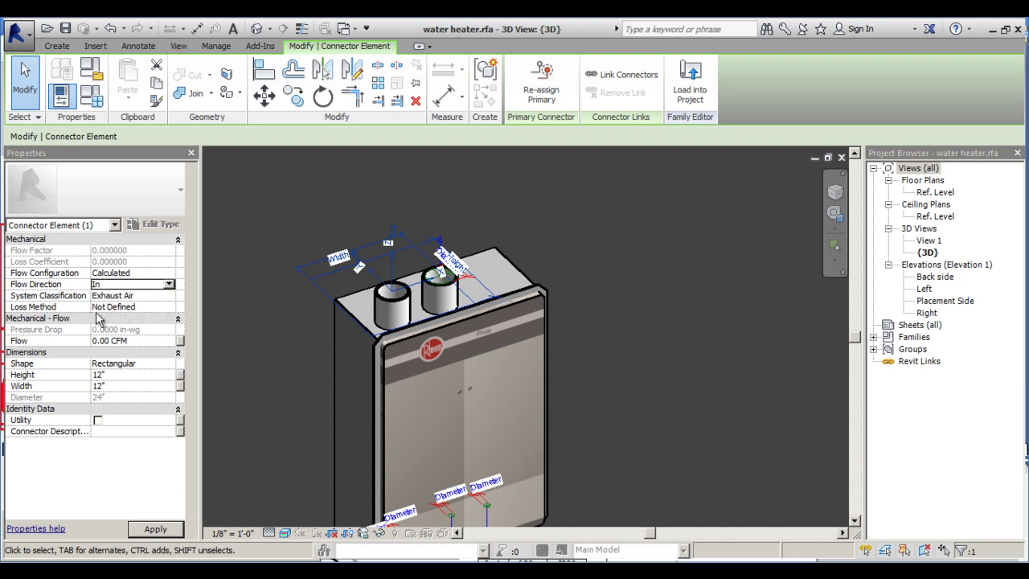
click(179, 341)
click(307, 271)
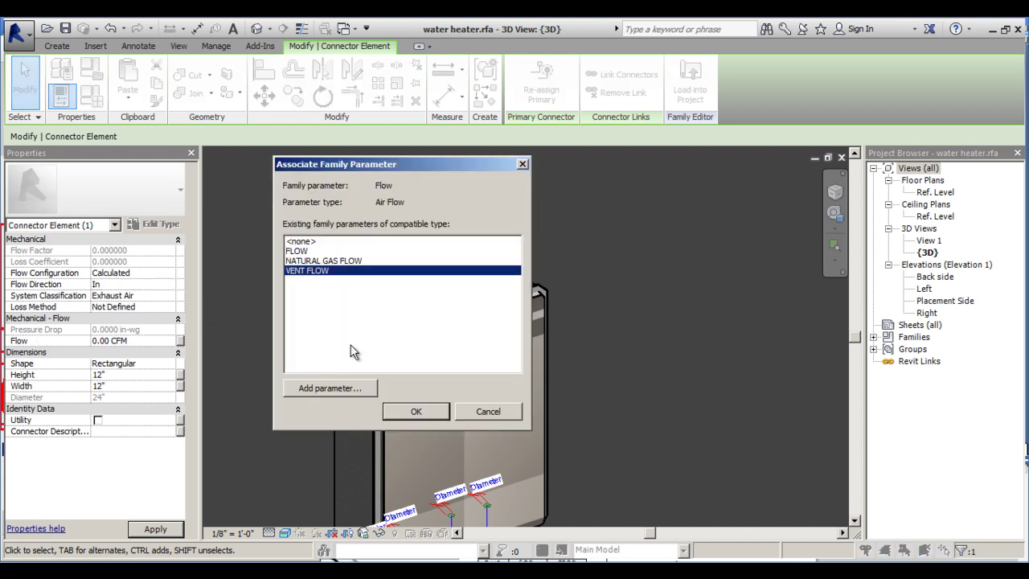
click(412, 412)
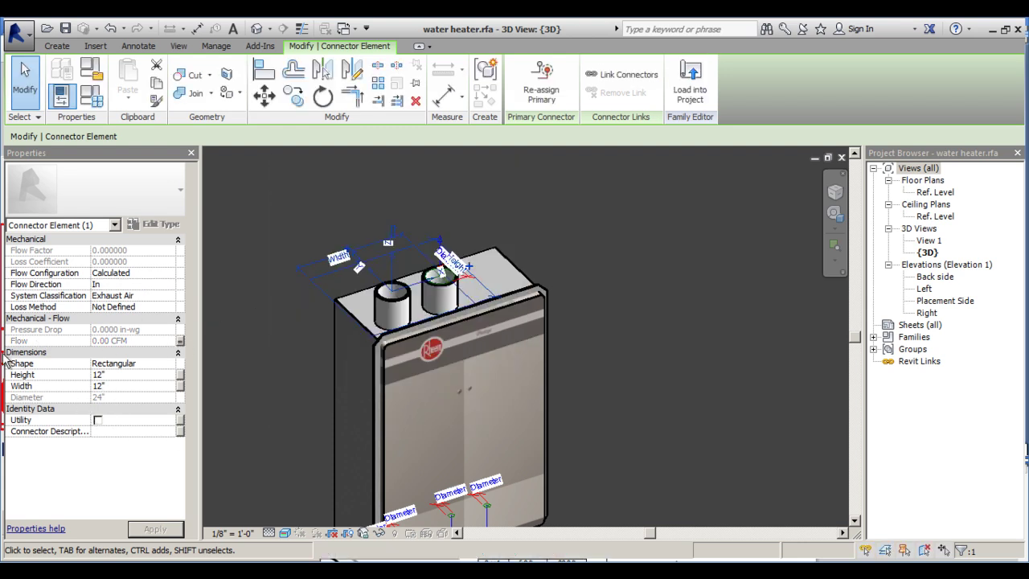
Make the connector round, 3" diameter, described 'Exhaust Air In'.
click(148, 364)
click(169, 363)
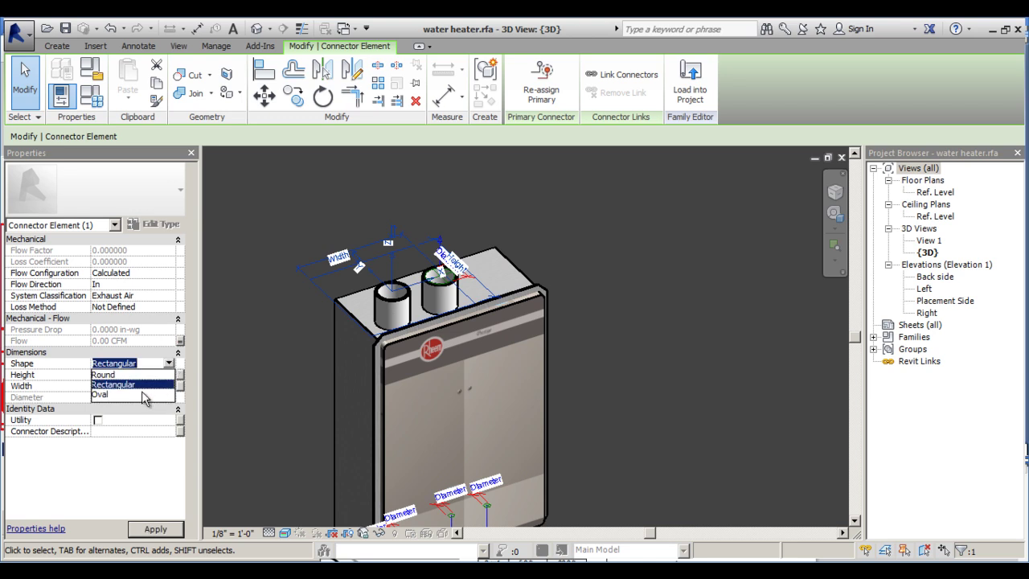
click(104, 384)
click(125, 399)
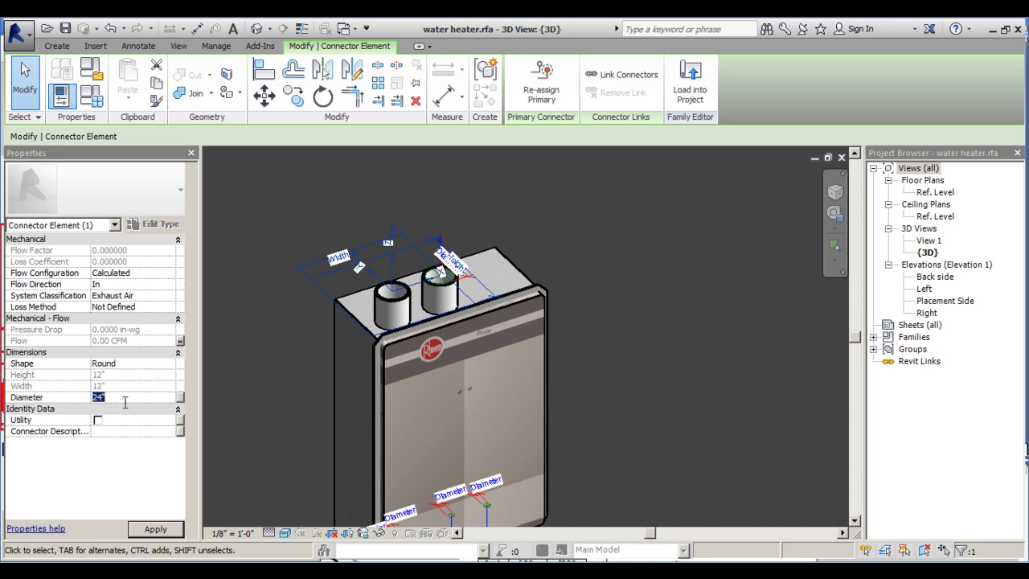
text(3)
click(117, 433)
text(Exhaust Air In)
key(Return)
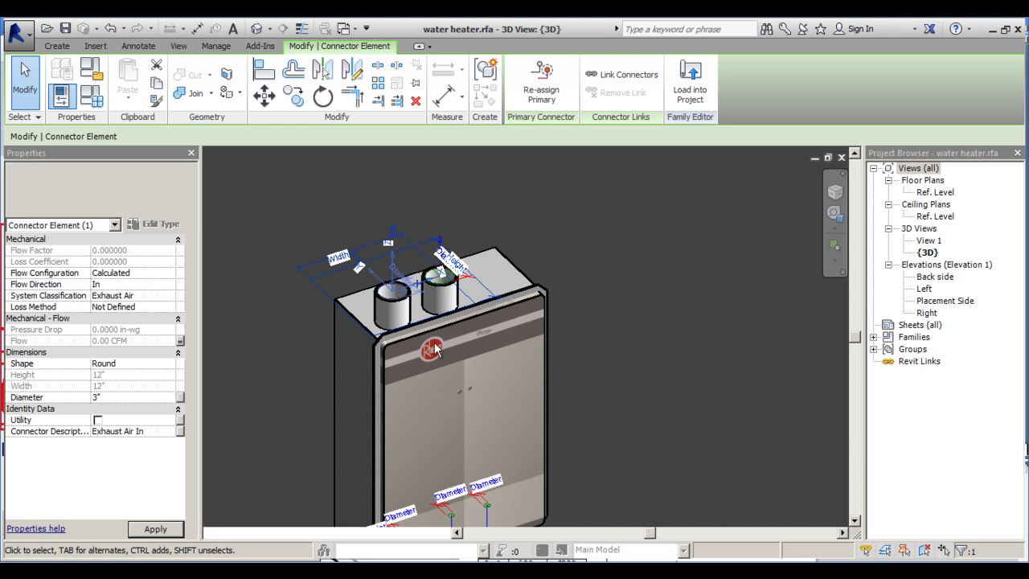
click(712, 350)
scroll(709, 375, down, 3)
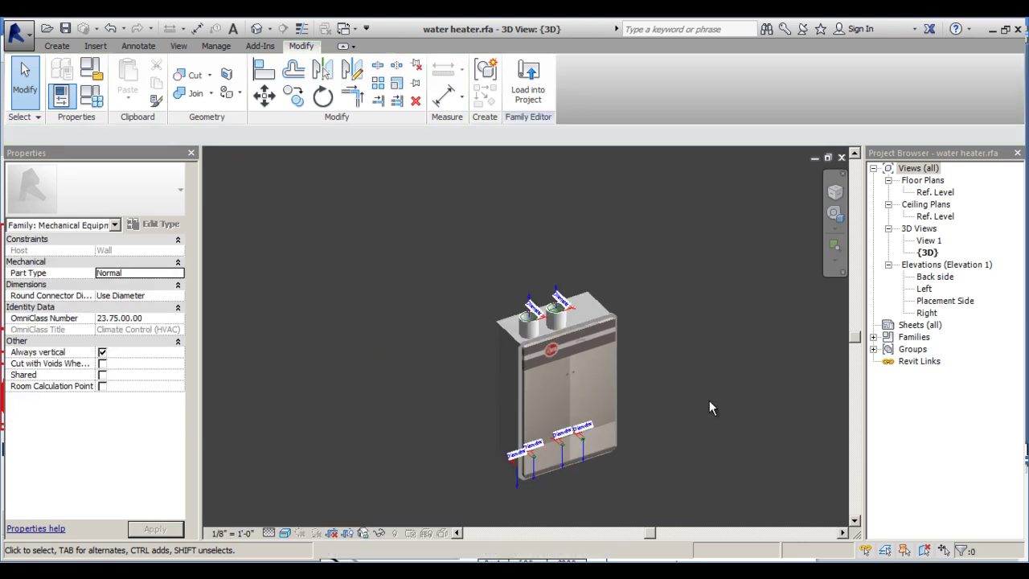
shift+middle_drag(716, 458, 452, 344)
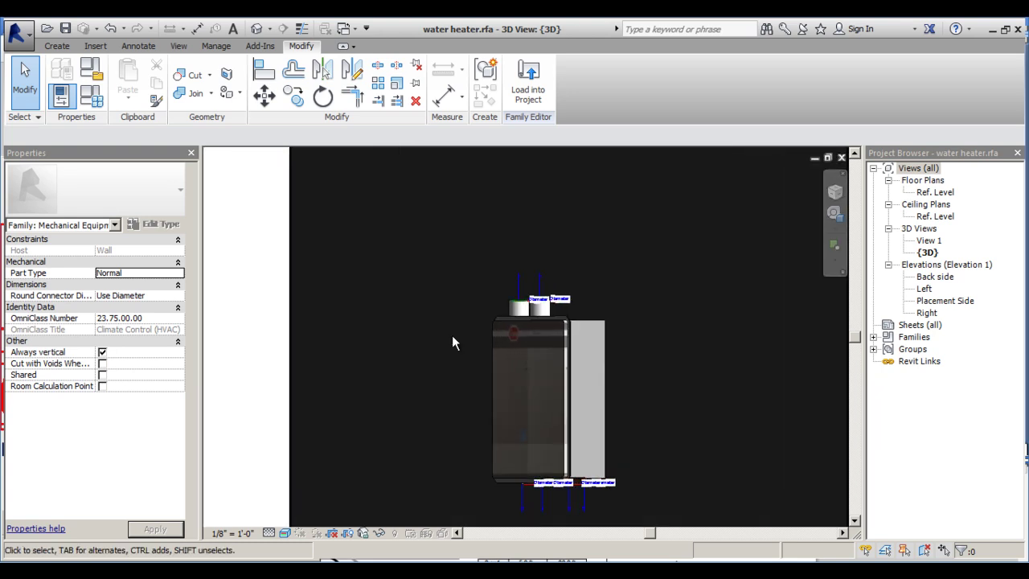